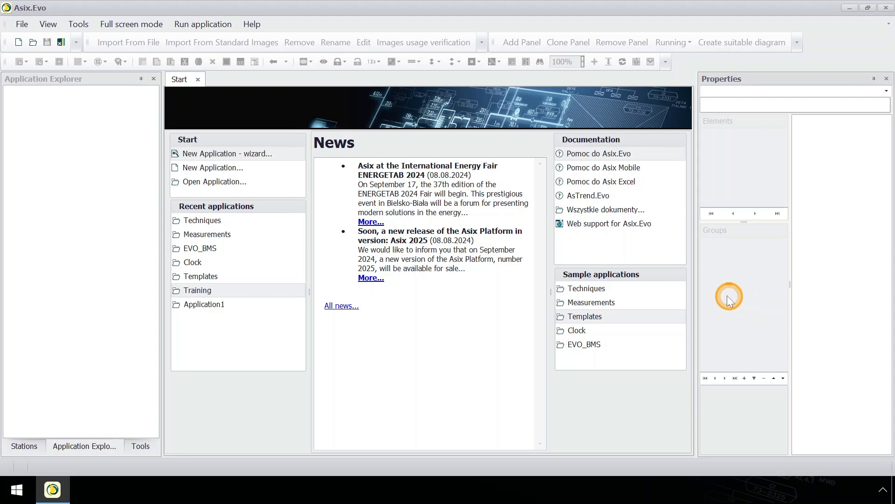
Step: Run the Techniques sample application under the station name SRV-EN and maximize its window
{"action": "left_click", "coordinate": [653, 288]}
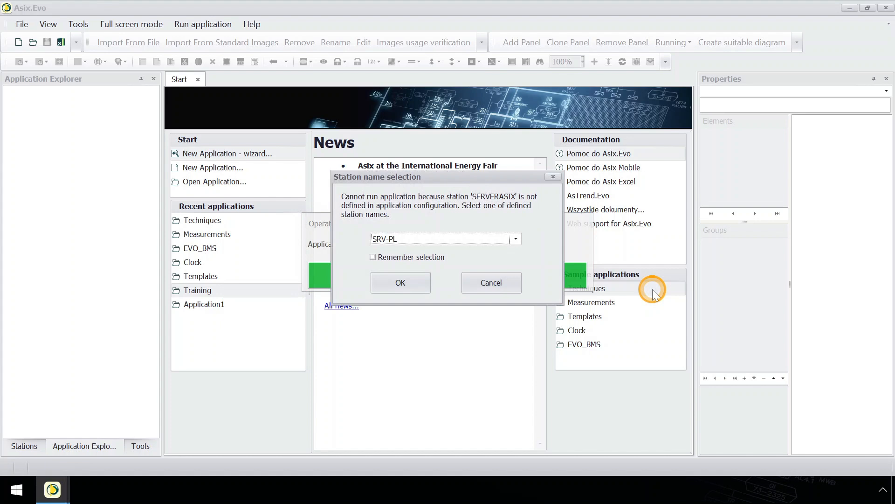
{"action": "left_click", "coordinate": [517, 239]}
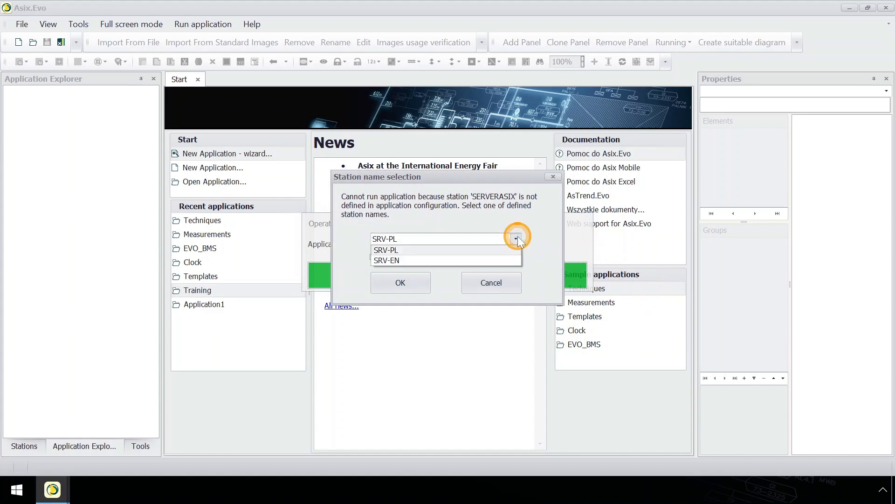
{"action": "left_click", "coordinate": [478, 260]}
{"action": "left_click", "coordinate": [419, 279]}
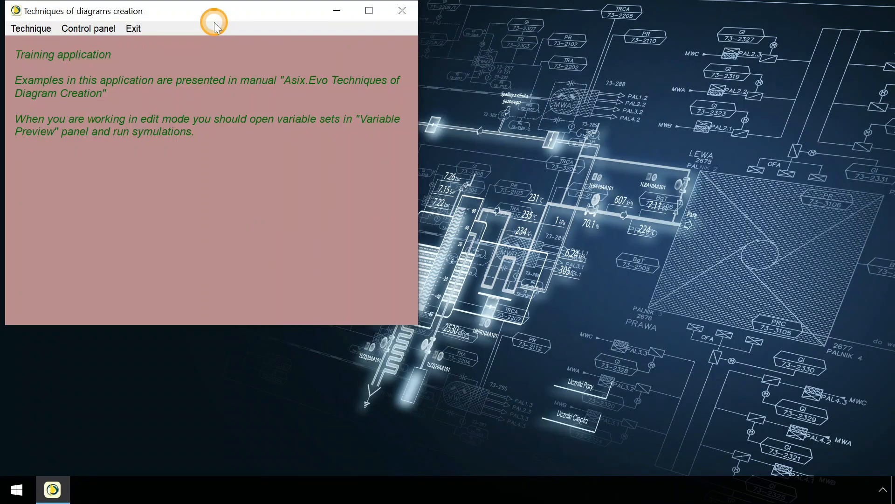
{"action": "left_click", "coordinate": [369, 11]}
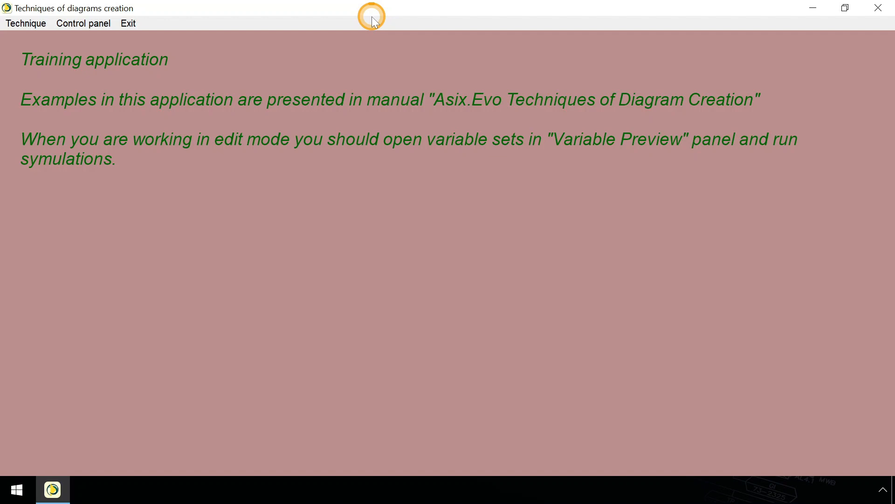
Step: Open the Displaying Process Variable Values in Text Form example and set its slider to about 84
{"action": "left_click", "coordinate": [12, 27]}
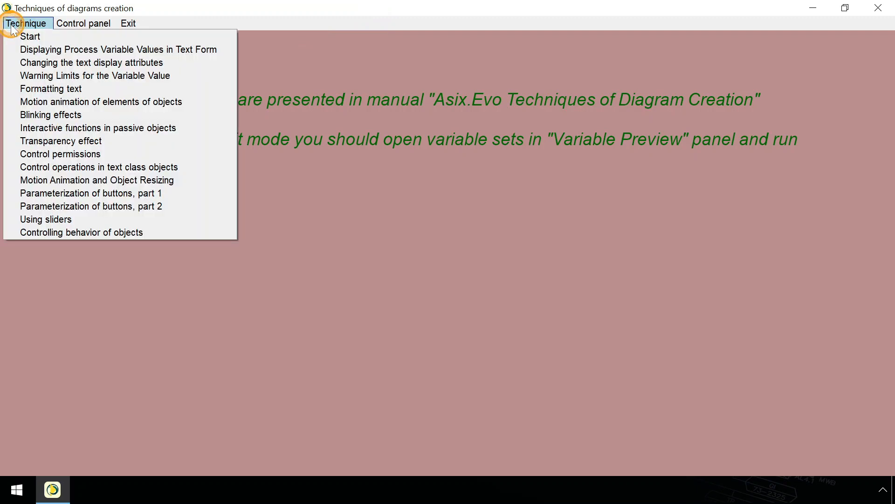
{"action": "left_click", "coordinate": [12, 49]}
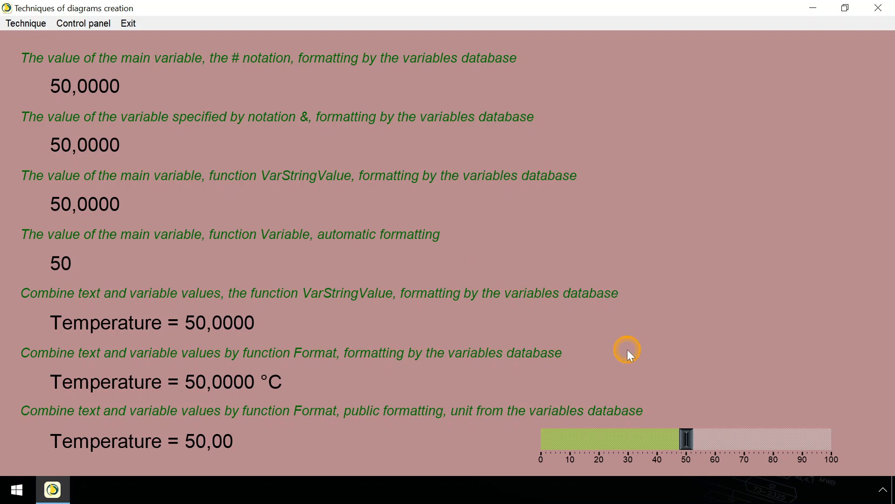
{"action": "left_click", "coordinate": [785, 438]}
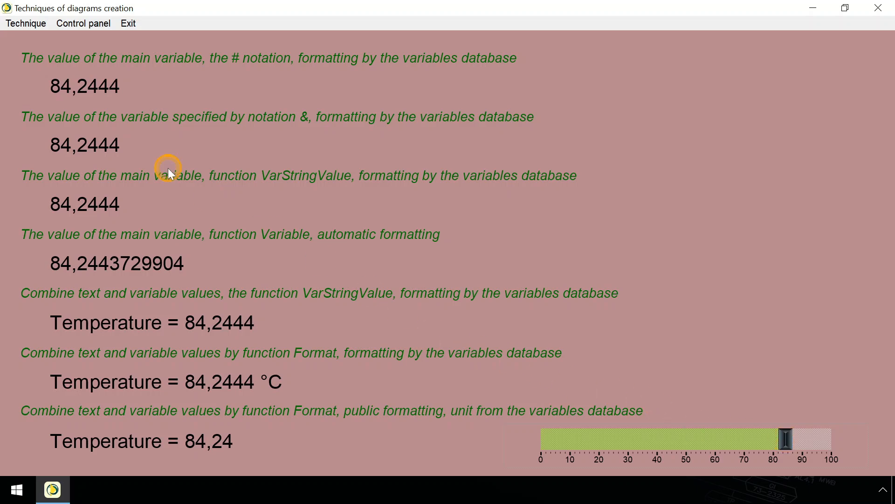
Step: In the Warning Limits for the Variable Value example, set the upper slider to about 80.5 and the lower to 73 with BAD status
{"action": "left_click", "coordinate": [23, 24]}
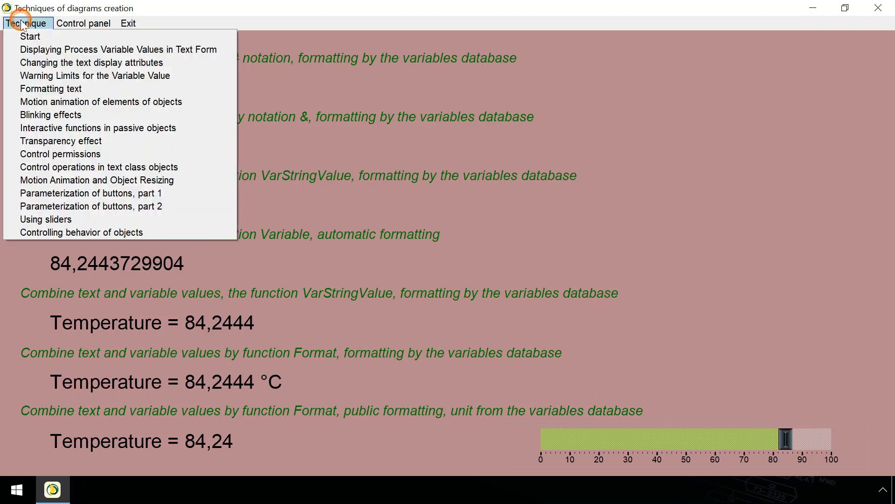
{"action": "left_click", "coordinate": [17, 76]}
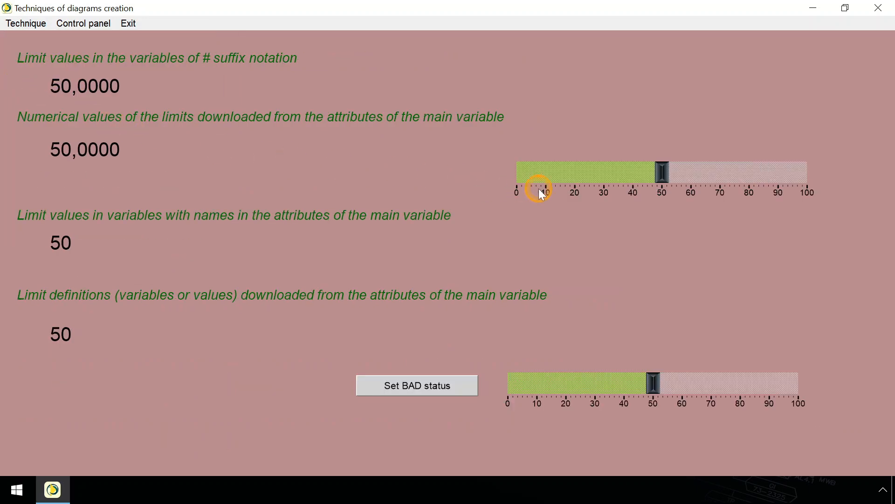
{"action": "left_click", "coordinate": [752, 169]}
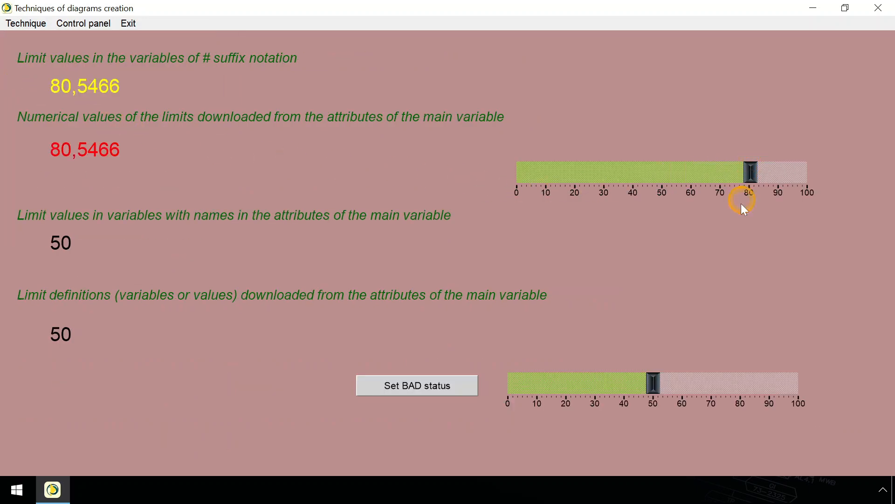
{"action": "left_click", "coordinate": [720, 383]}
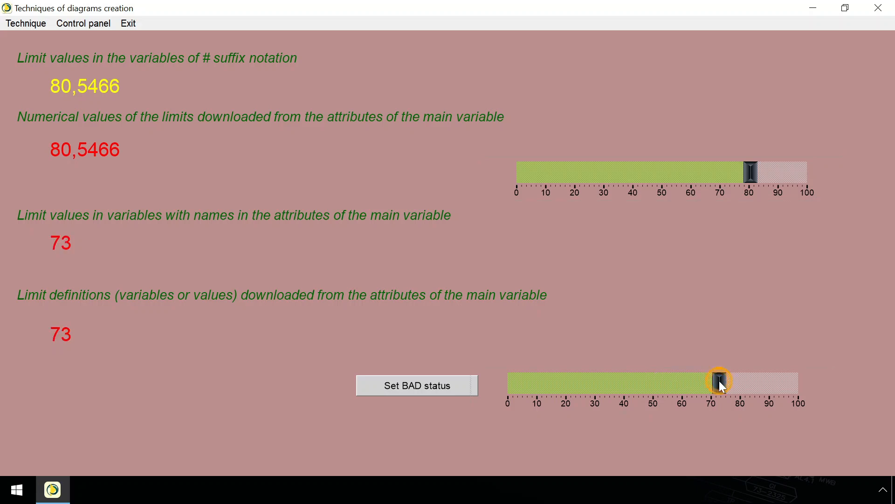
{"action": "left_click", "coordinate": [469, 389]}
Step: Display the Formatting text example to view the numeric and DateTime formats
{"action": "left_click", "coordinate": [25, 27]}
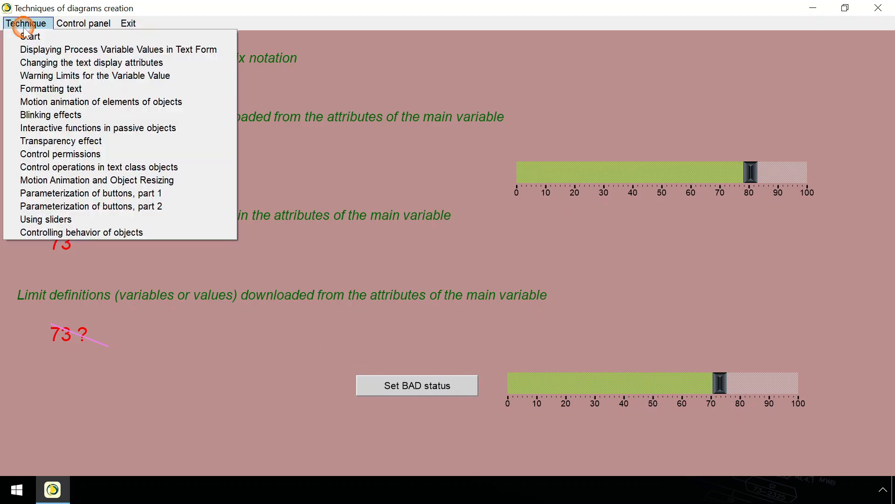
{"action": "left_click", "coordinate": [21, 89]}
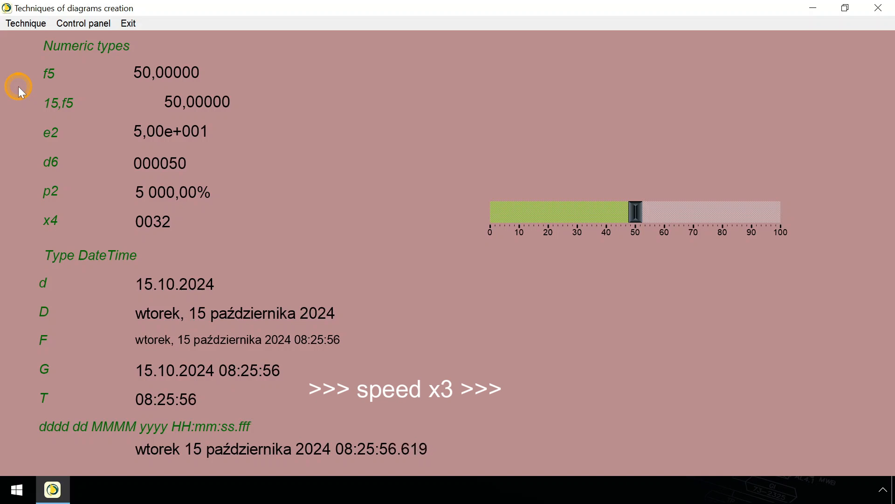
Step: Open the Motion animation of elements of objects example and start its animations
{"action": "left_click", "coordinate": [10, 26]}
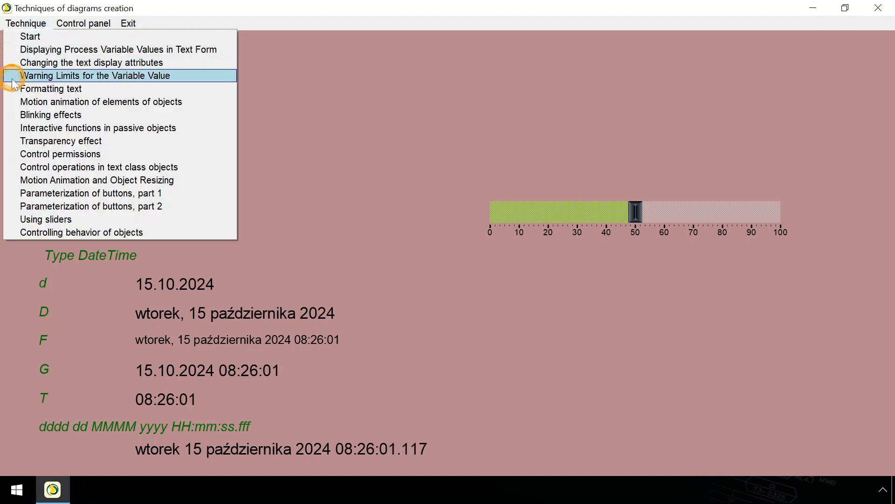
{"action": "left_click", "coordinate": [16, 102]}
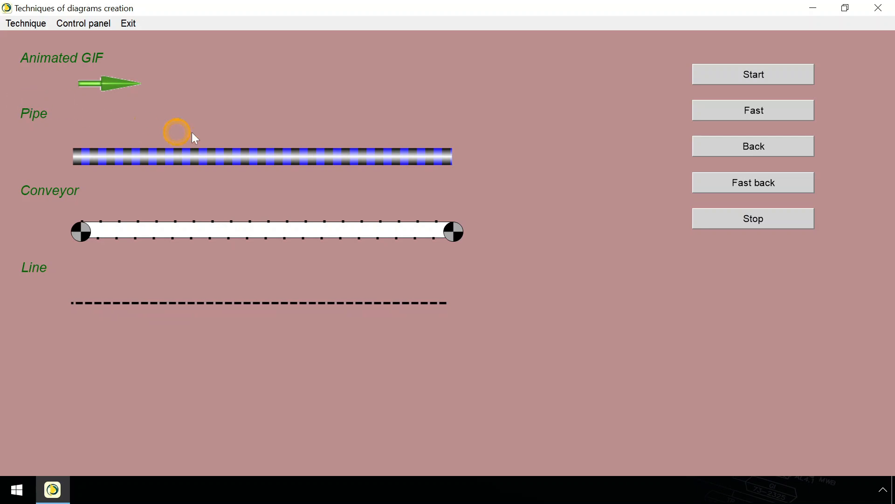
{"action": "left_click", "coordinate": [729, 82]}
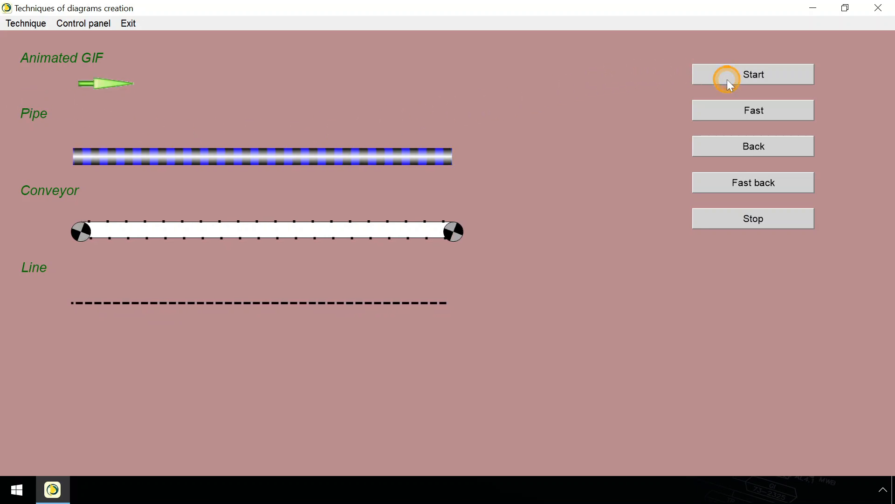
Step: In the Interactive functions in passive objects example, switch the green arrow to Left, and open and close the text-linked dialog window
{"action": "left_click", "coordinate": [21, 26]}
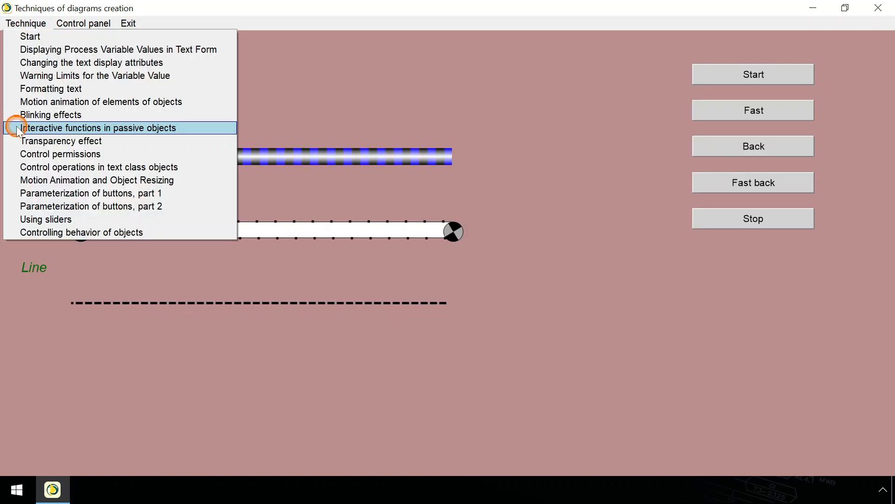
{"action": "left_click", "coordinate": [18, 130]}
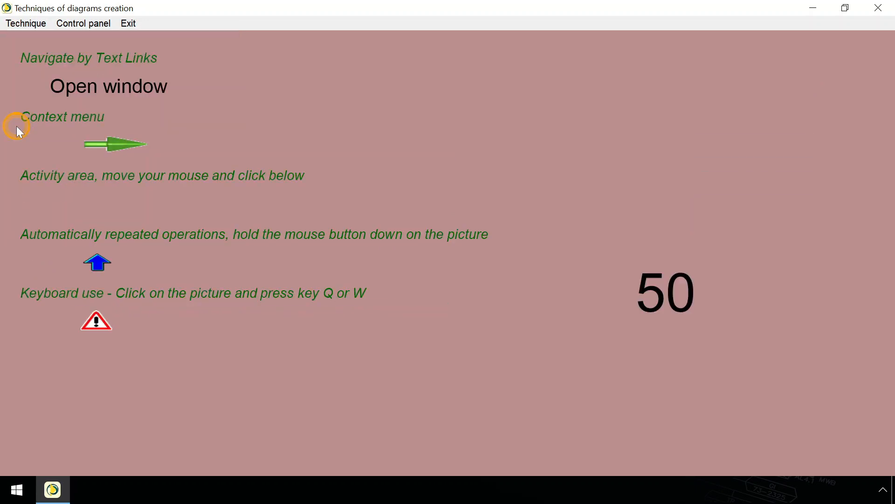
{"action": "right_click", "coordinate": [141, 141]}
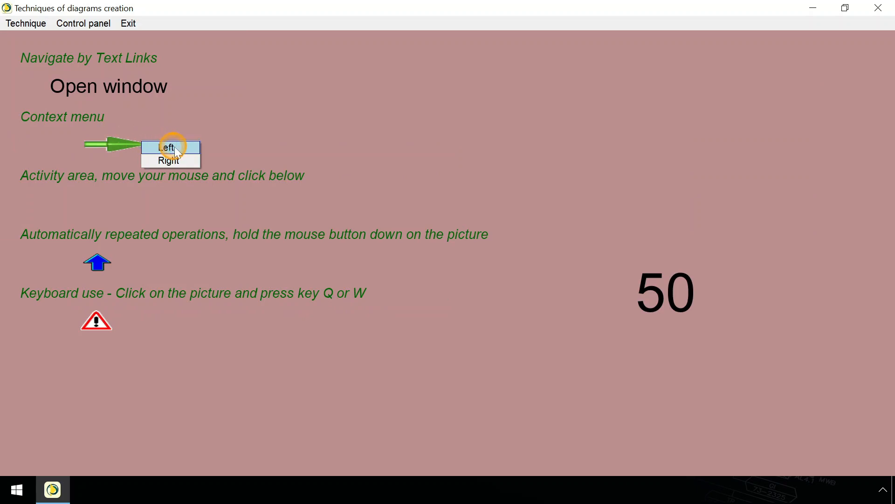
{"action": "left_click", "coordinate": [190, 148]}
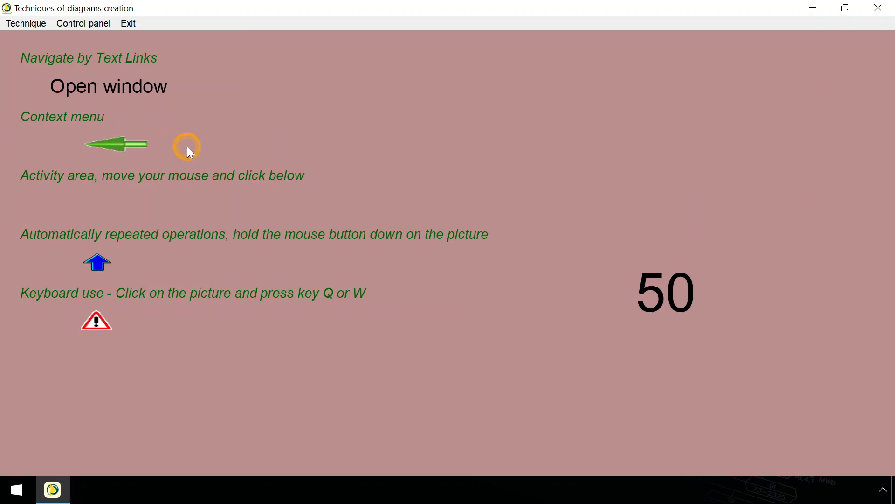
{"action": "left_click", "coordinate": [153, 95]}
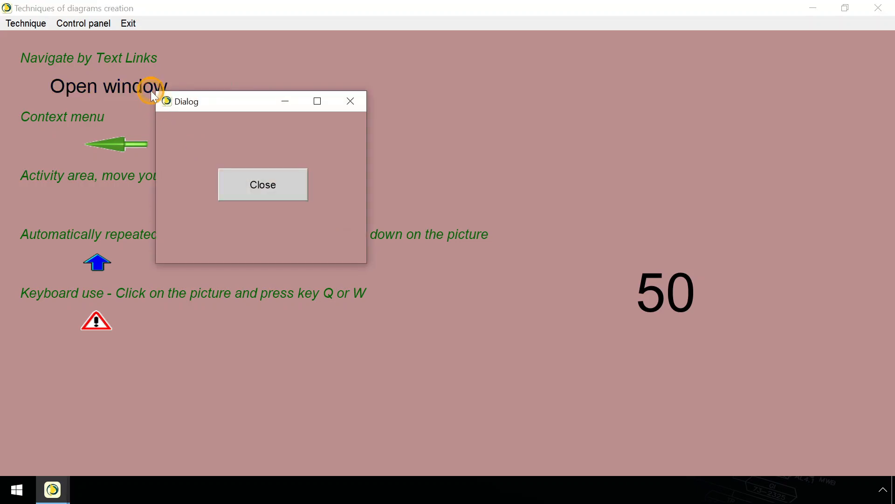
{"action": "left_click", "coordinate": [224, 185]}
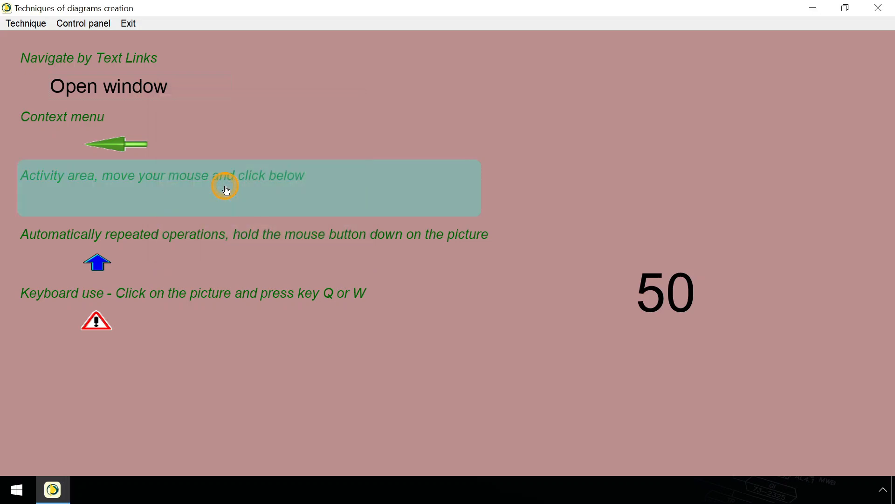
Step: Open the Using sliders example and move the 0–100 settings slider through several positions, finishing at about 81
{"action": "left_click", "coordinate": [16, 26]}
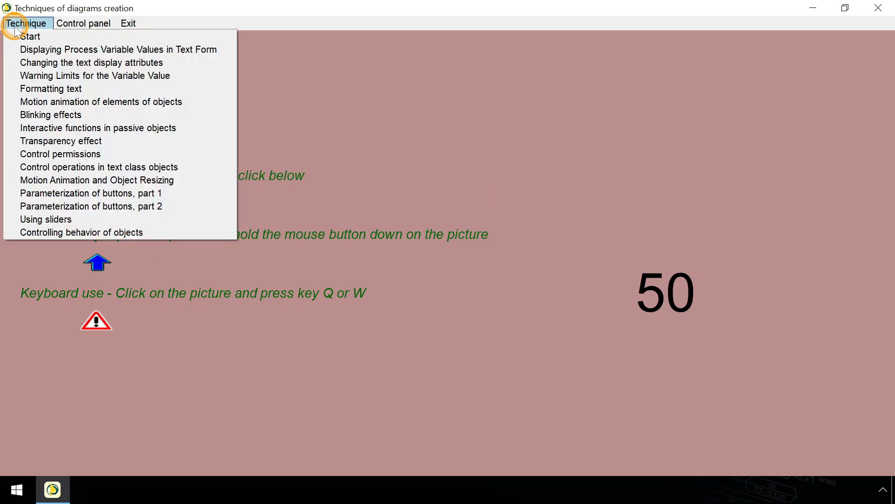
{"action": "left_click", "coordinate": [18, 218]}
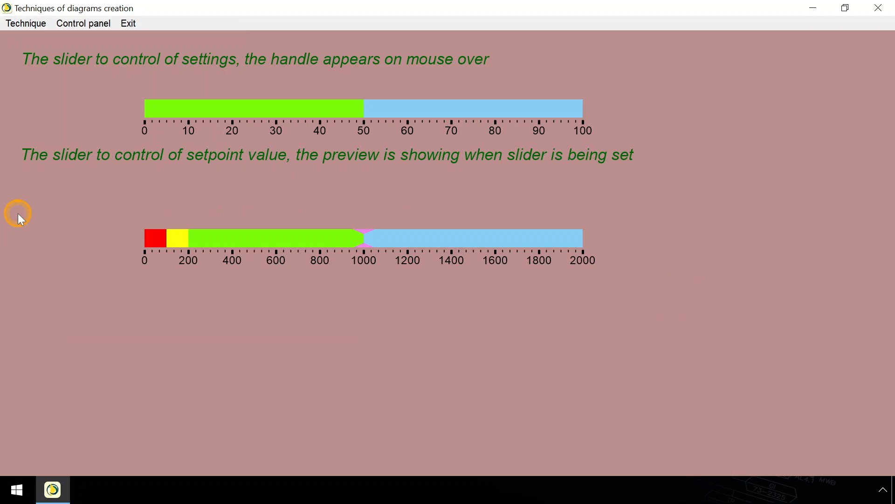
{"action": "left_click", "coordinate": [238, 114]}
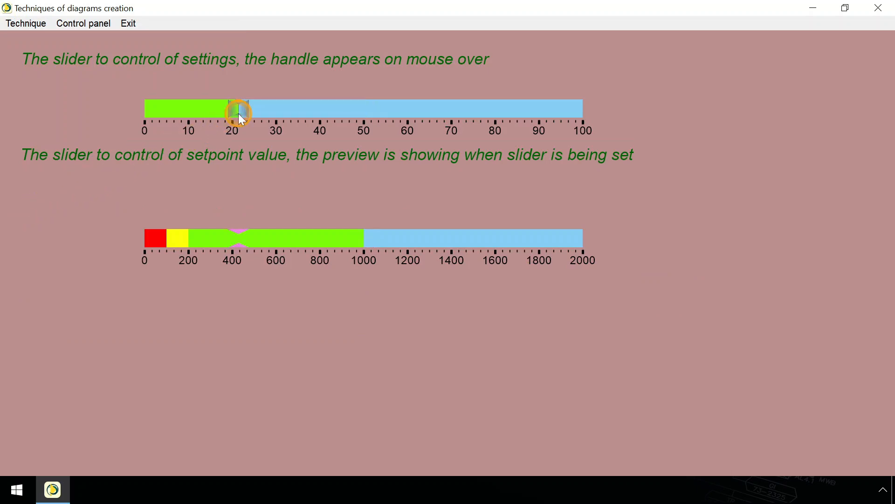
{"action": "left_click", "coordinate": [365, 110]}
{"action": "left_click", "coordinate": [428, 111]}
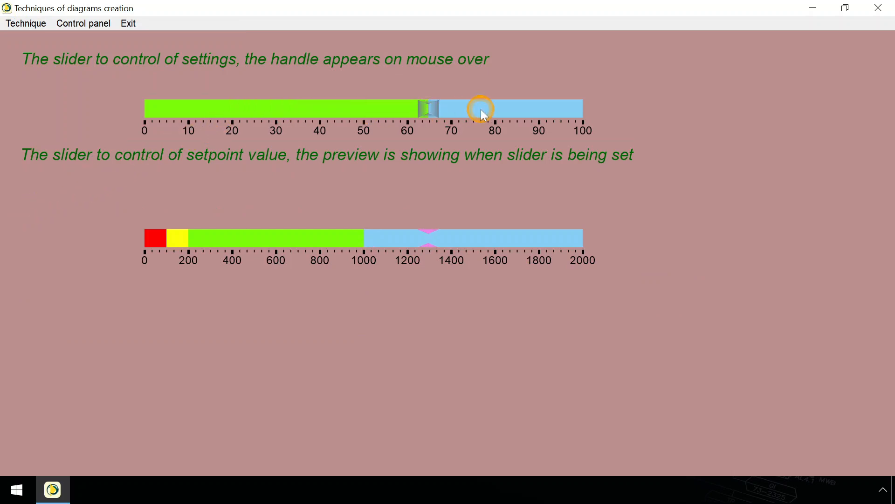
{"action": "left_click", "coordinate": [483, 110]}
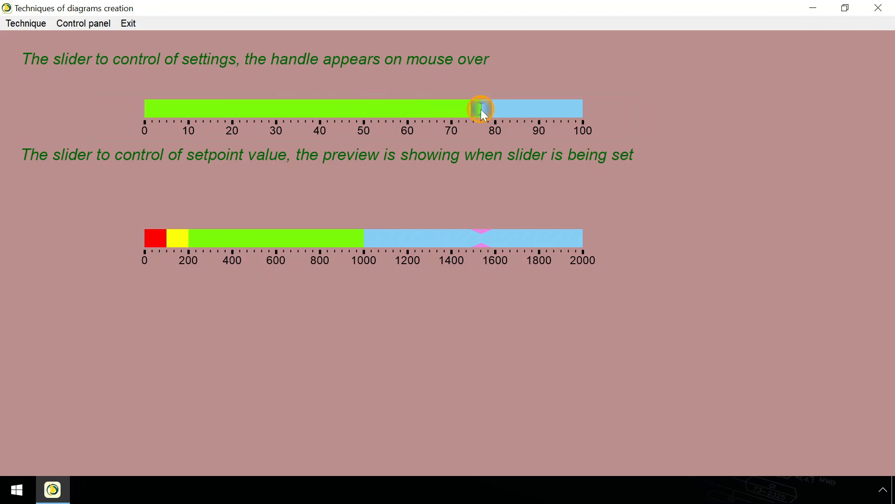
{"action": "left_click", "coordinate": [502, 111]}
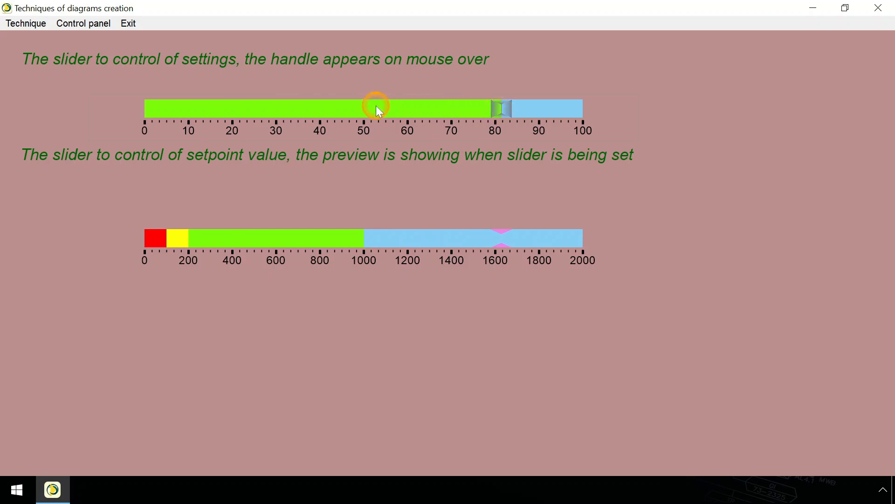
Step: In the Parameterization of buttons, part 1 example, open the dialog from its single-position button and close it
{"action": "left_click", "coordinate": [28, 25]}
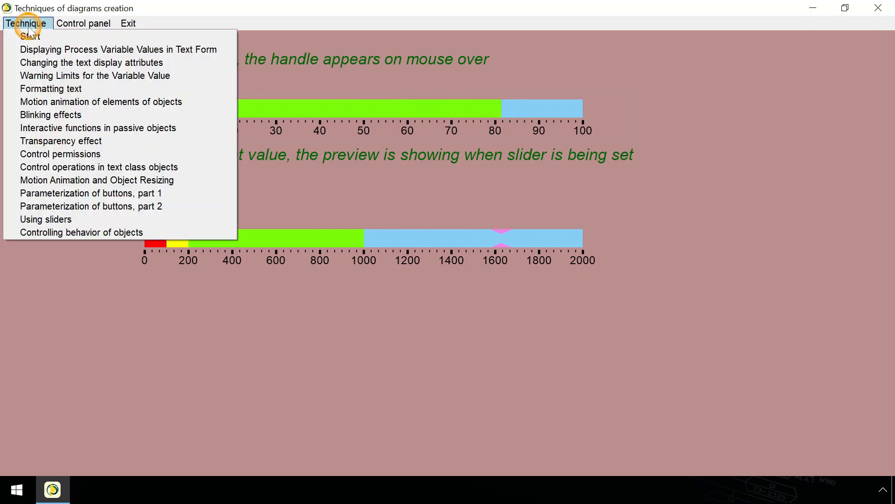
{"action": "left_click", "coordinate": [29, 195]}
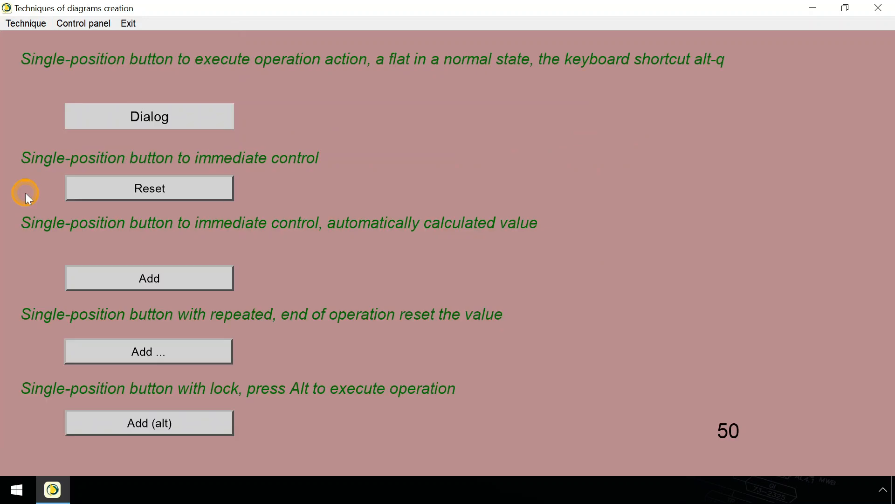
{"action": "left_click", "coordinate": [195, 127]}
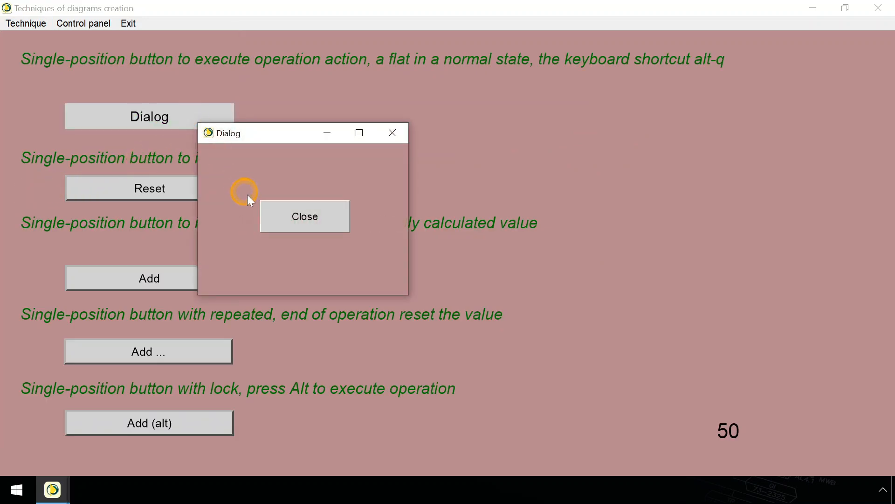
{"action": "left_click", "coordinate": [274, 223]}
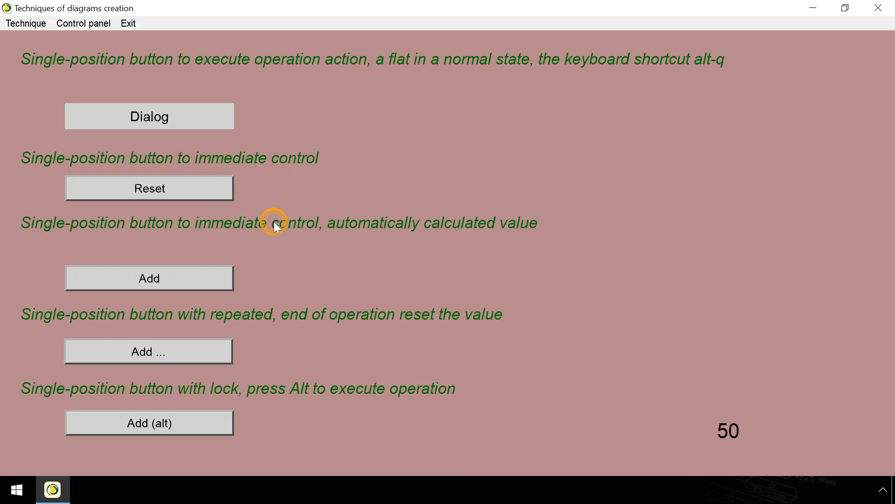
Step: Reset the controlled value, and try out raising it with the Add and repeating Add ... operations
{"action": "left_click", "coordinate": [224, 194]}
{"action": "left_click", "coordinate": [224, 194]}
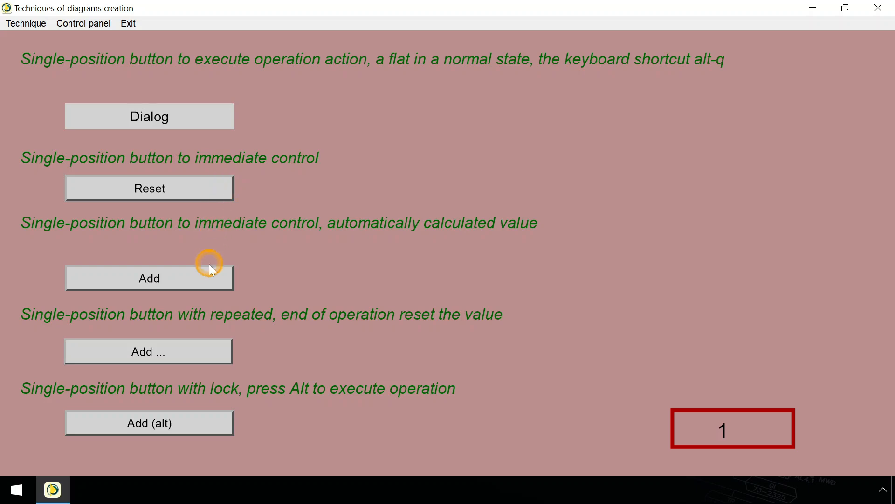
{"action": "left_click", "coordinate": [210, 276]}
{"action": "left_click", "coordinate": [210, 276]}
{"action": "left_click", "coordinate": [210, 276]}
{"action": "left_click", "coordinate": [210, 276]}
{"action": "left_click", "coordinate": [210, 277]}
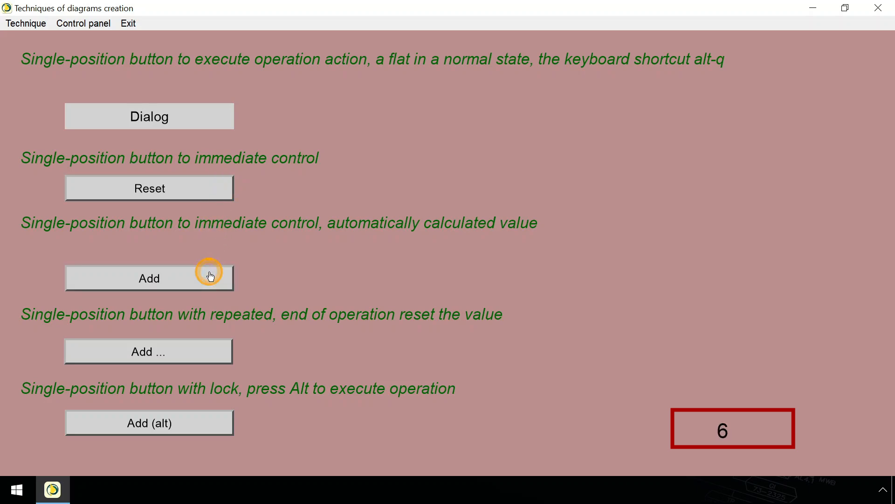
{"action": "left_click", "coordinate": [209, 353]}
{"action": "left_click", "coordinate": [208, 353]}
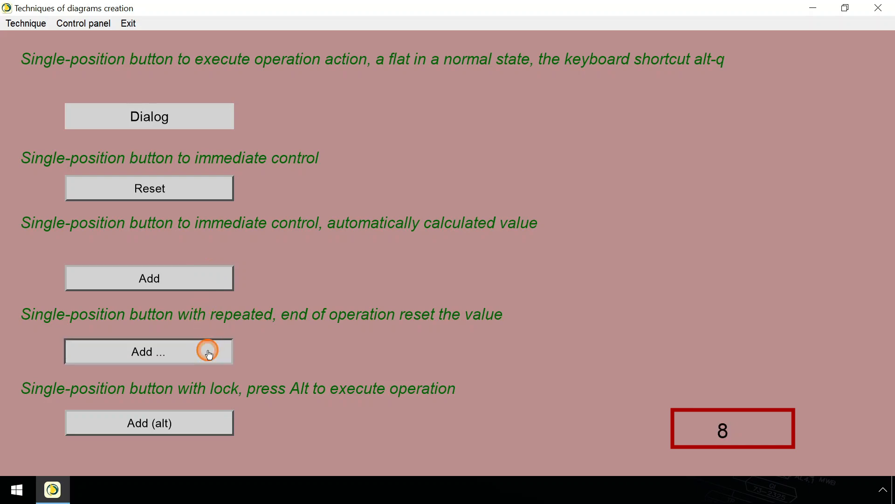
Step: Open the Blinking effects example, start the blinking and move the 0–100 slider to about 79
{"action": "left_click", "coordinate": [17, 27]}
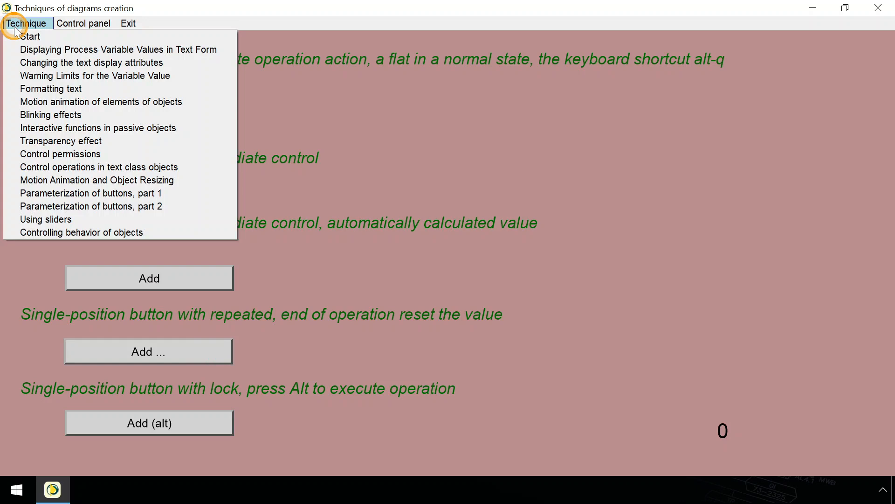
{"action": "left_click", "coordinate": [14, 114]}
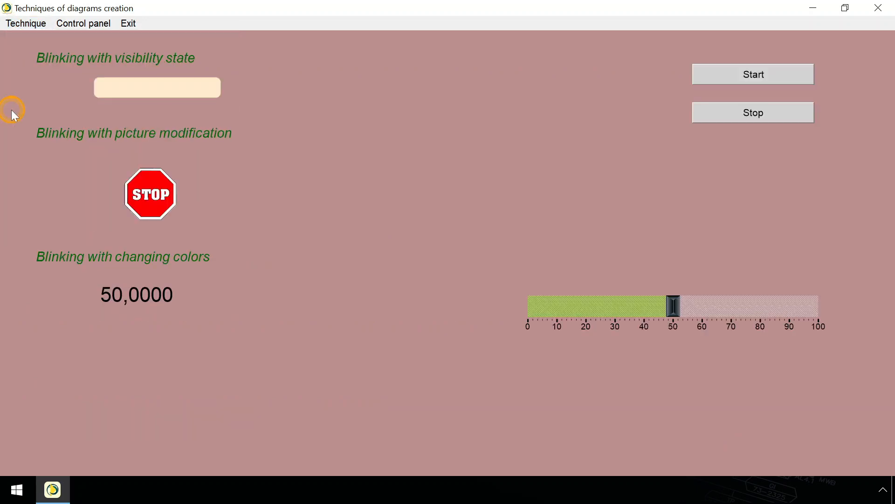
{"action": "left_click", "coordinate": [699, 67]}
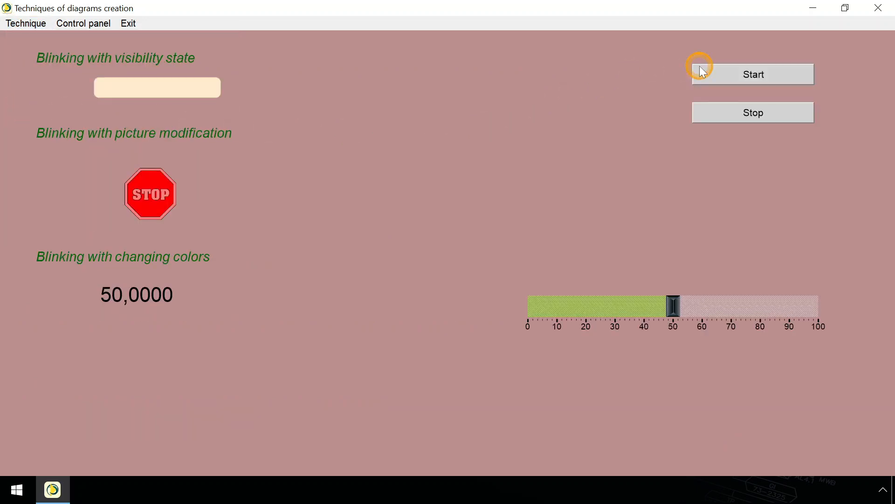
{"action": "left_click", "coordinate": [758, 306]}
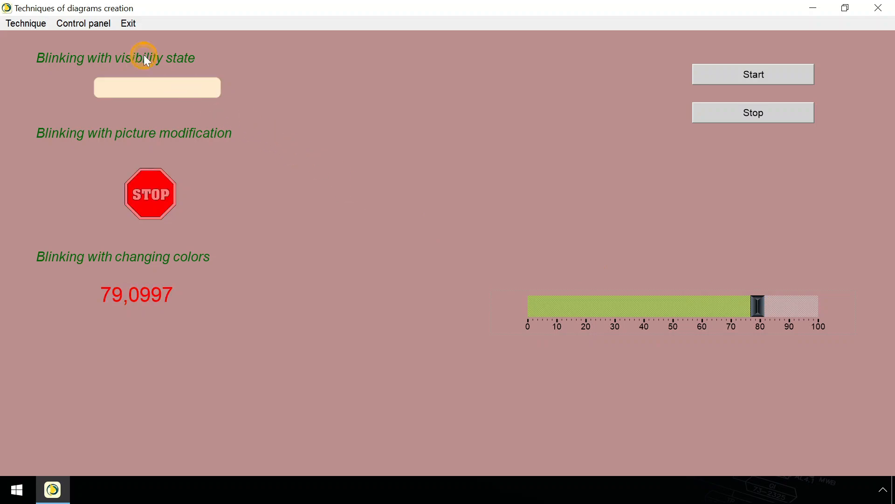
Step: Exit the running application and open the TestData variable definitions in the designer
{"action": "left_click", "coordinate": [124, 28]}
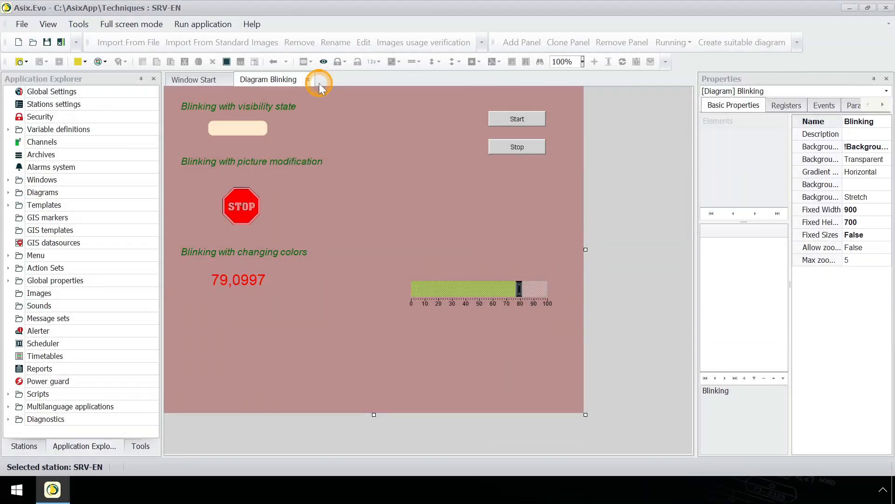
{"action": "left_click", "coordinate": [8, 130]}
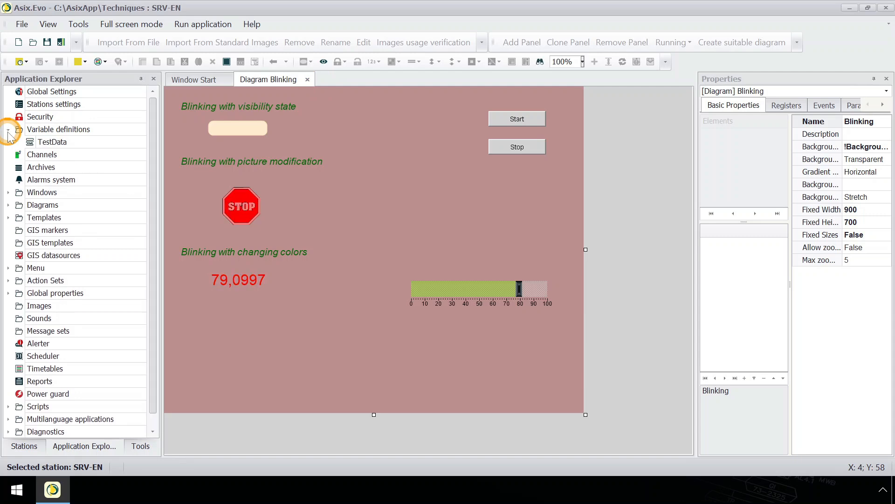
{"action": "double_click", "coordinate": [86, 146]}
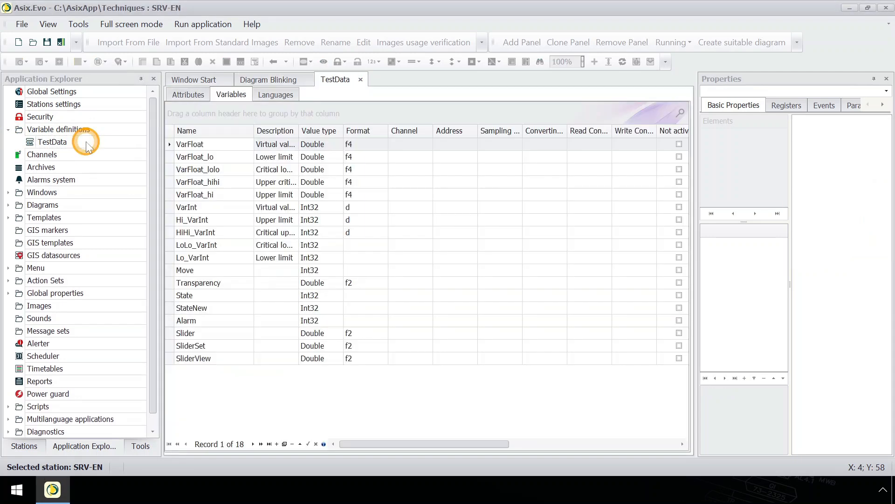
Step: Add a new variable named Analog1 to the TestData variable list
{"action": "right_click", "coordinate": [219, 386]}
{"action": "left_click", "coordinate": [224, 391]}
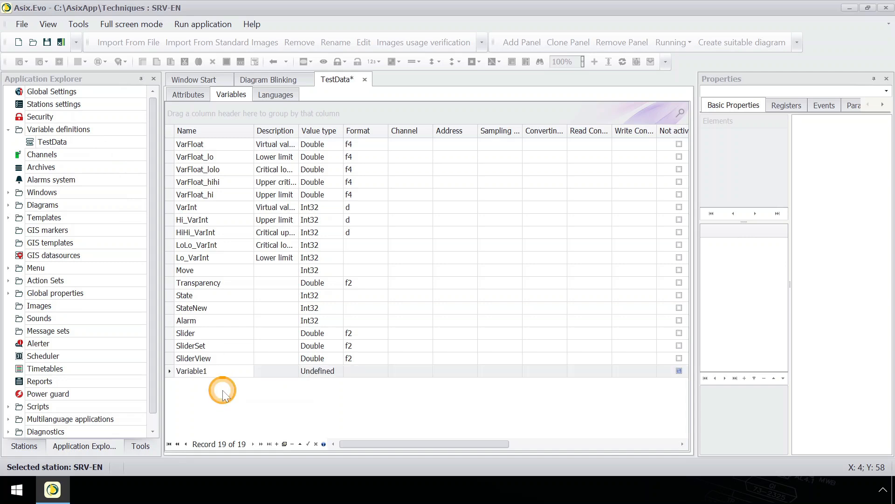
{"action": "left_click", "coordinate": [215, 371]}
{"action": "type", "text": "Ana"}
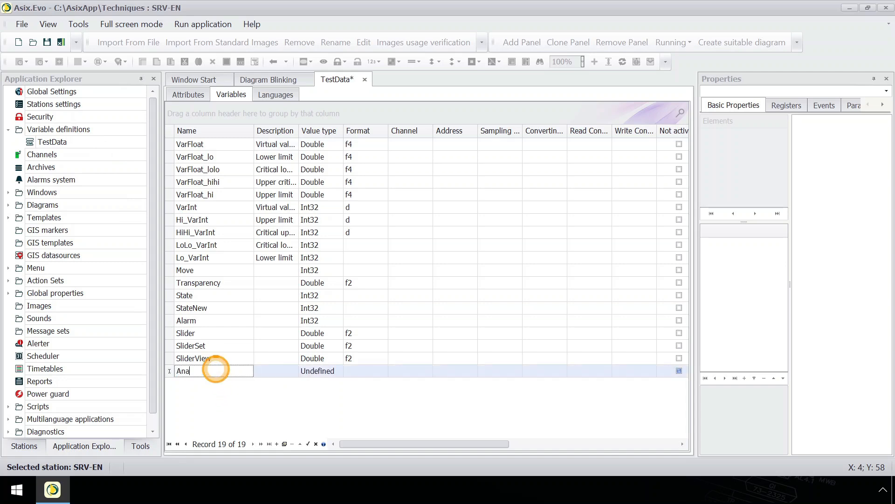
{"action": "type", "text": "log1"}
Step: Give the Analog1 variable the value type Double and the format f1, and save TestData
{"action": "left_click", "coordinate": [325, 371]}
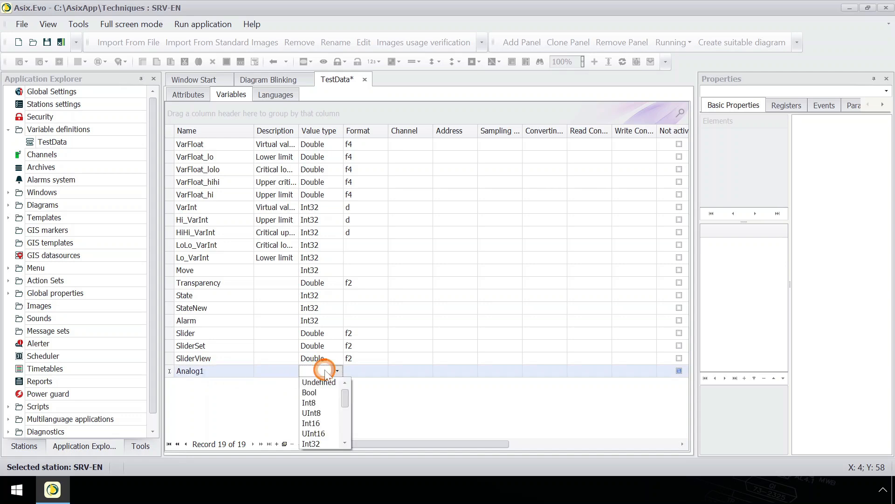
{"action": "left_click_drag", "start_coordinate": [344, 415], "coordinate": [343, 420]}
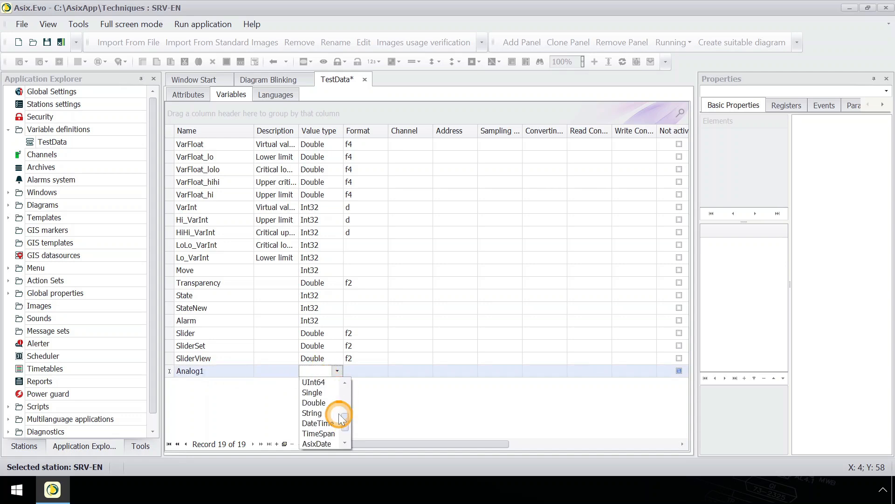
{"action": "left_click", "coordinate": [328, 402]}
{"action": "left_click", "coordinate": [366, 372]}
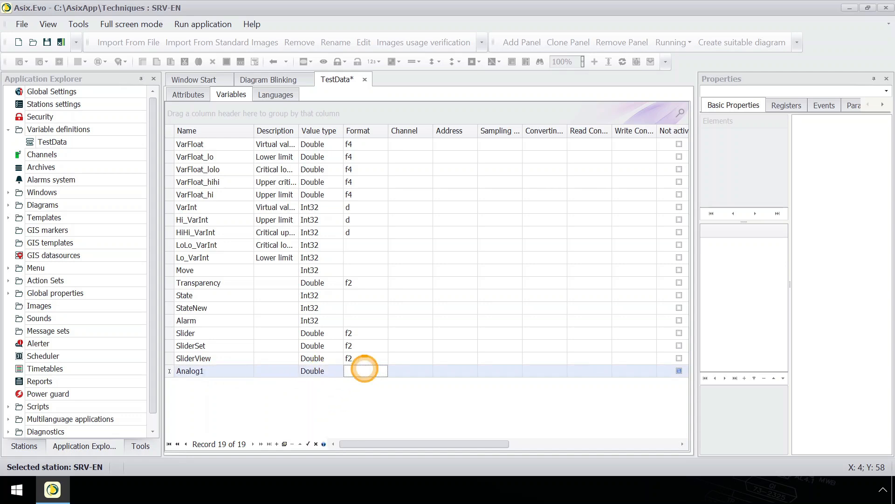
{"action": "key", "text": "BackSpace"}
{"action": "type", "text": "1"}
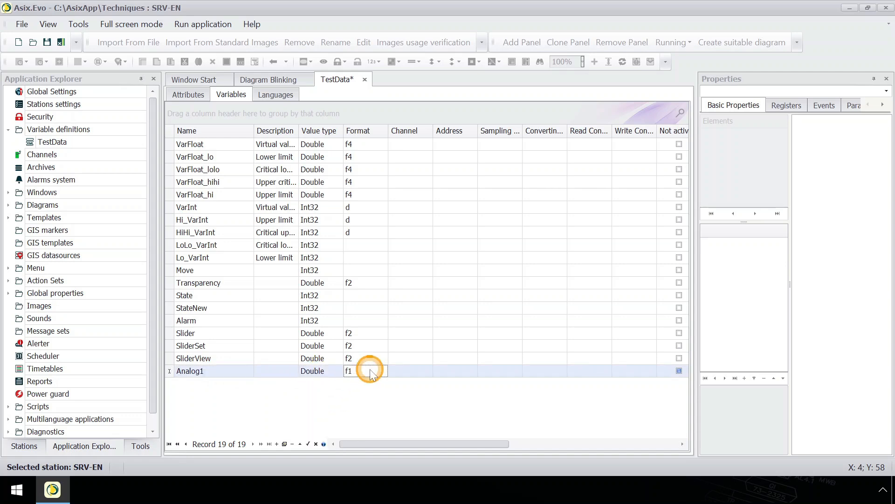
{"action": "right_click", "coordinate": [335, 83]}
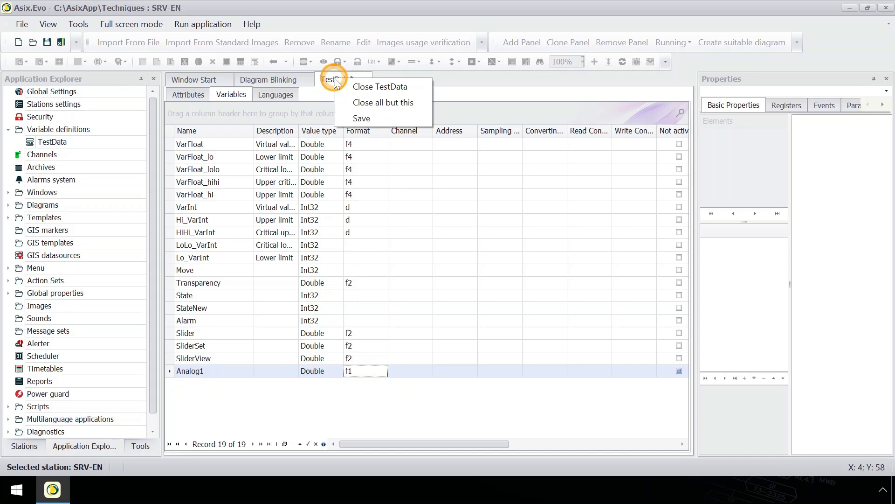
{"action": "left_click", "coordinate": [369, 118]}
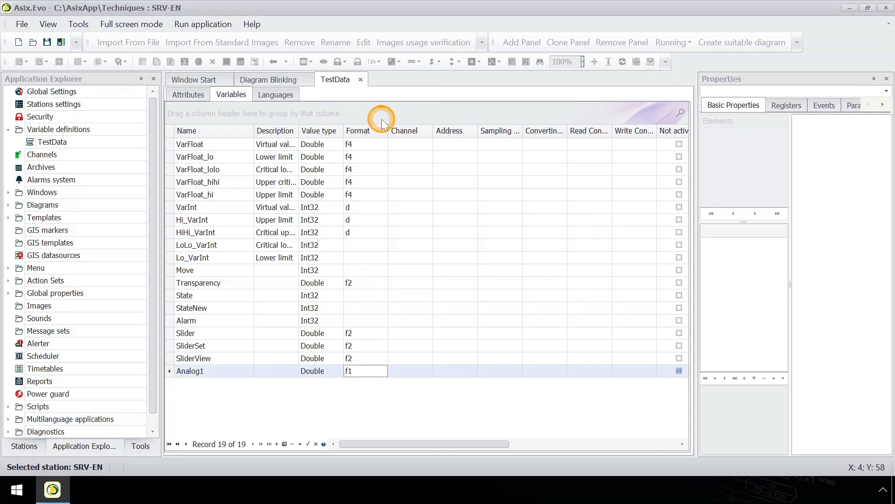
Step: Clone the FormattingValues diagram under the name NewDiagram
{"action": "left_click", "coordinate": [8, 204]}
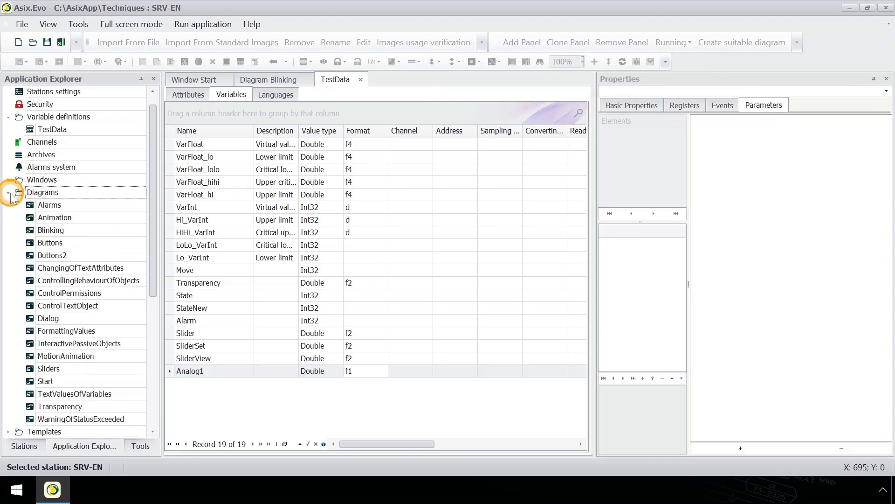
{"action": "right_click", "coordinate": [105, 332]}
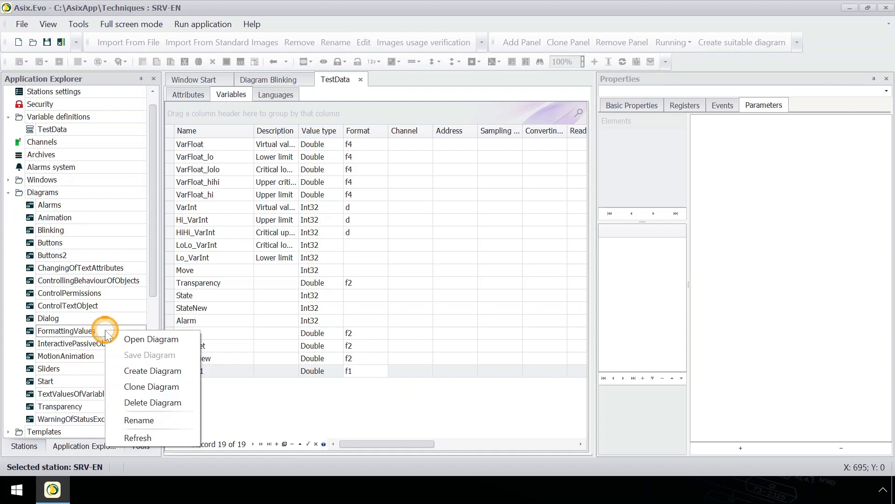
{"action": "left_click", "coordinate": [157, 388]}
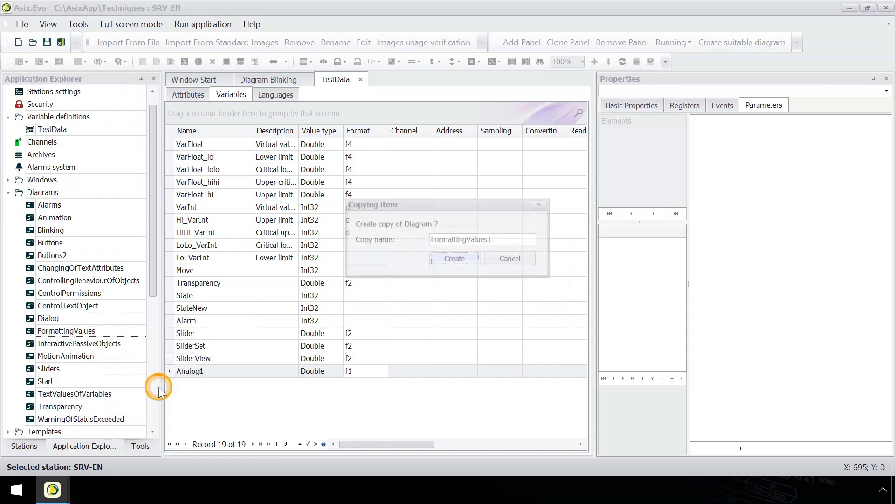
{"action": "left_click", "coordinate": [514, 239]}
{"action": "double_click", "coordinate": [514, 239]}
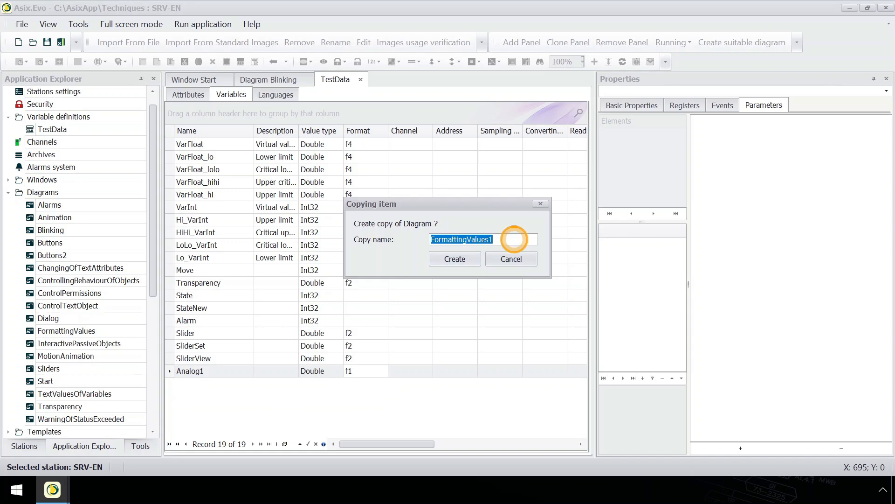
{"action": "type", "text": "NewDiag"}
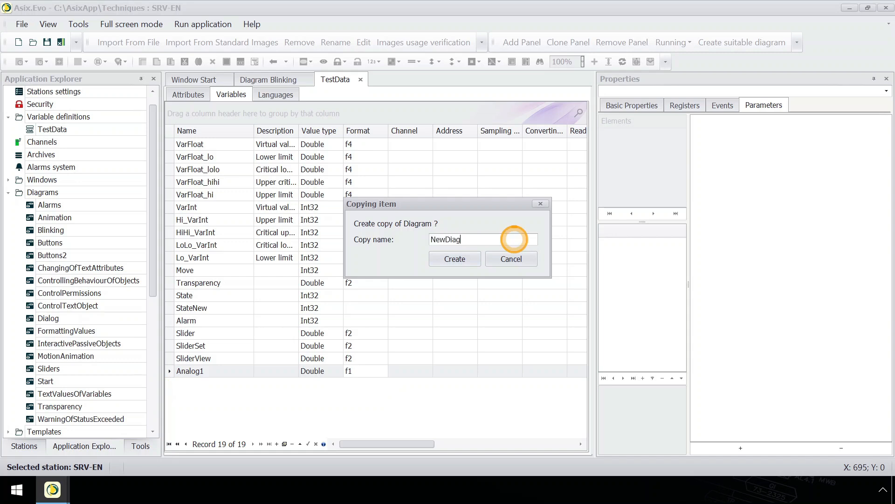
{"action": "type", "text": "ram"}
{"action": "left_click", "coordinate": [455, 259]}
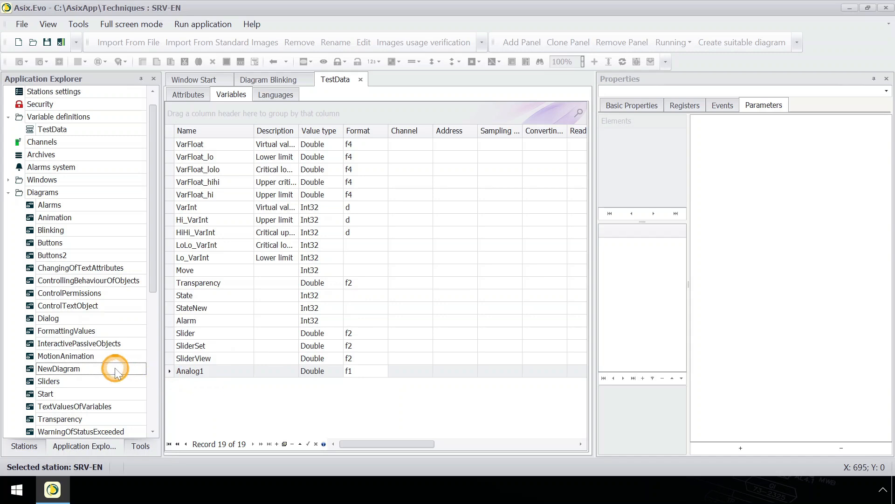
Step: Open NewDiagram and delete all its elements except the Numeric types heading and the 15,f5 row
{"action": "double_click", "coordinate": [111, 369]}
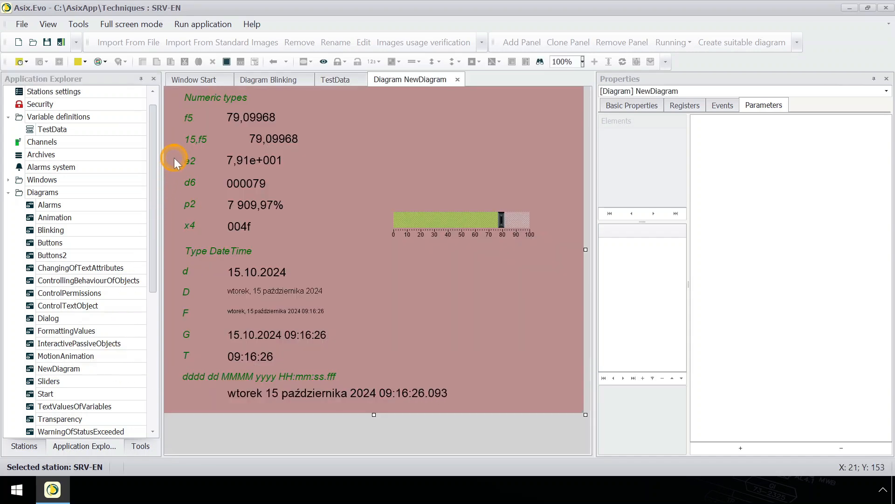
{"action": "left_click_drag", "start_coordinate": [174, 159], "coordinate": [561, 413]}
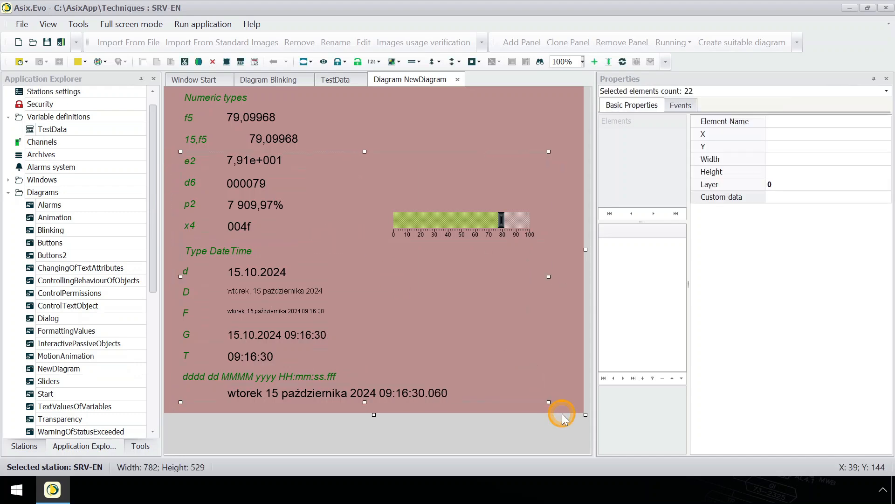
{"action": "key", "text": "Delete"}
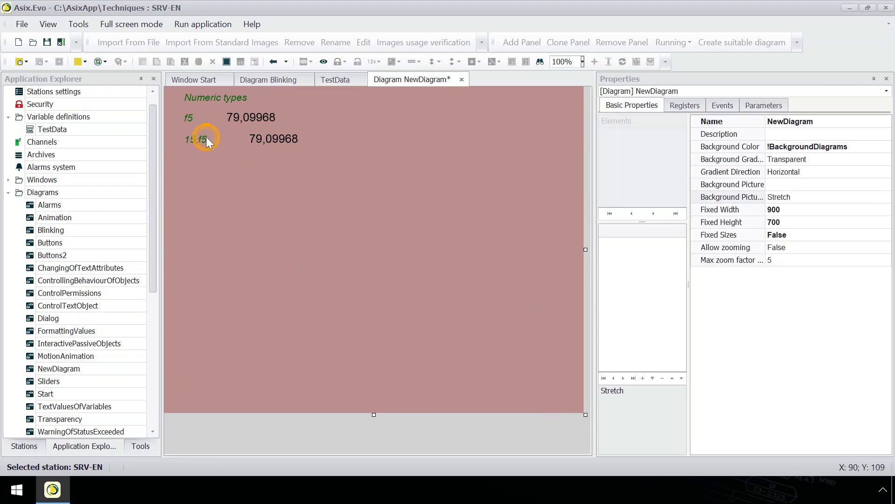
{"action": "left_click", "coordinate": [186, 120]}
{"action": "key", "text": "Delete"}
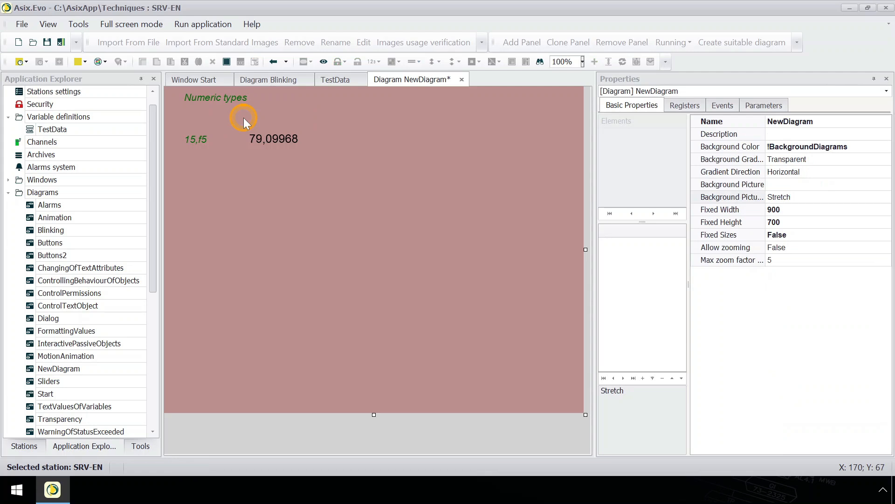
Step: Set Analog1 as the main variable of the value text beside 15,f5, and show that text's state properties
{"action": "left_click", "coordinate": [278, 139]}
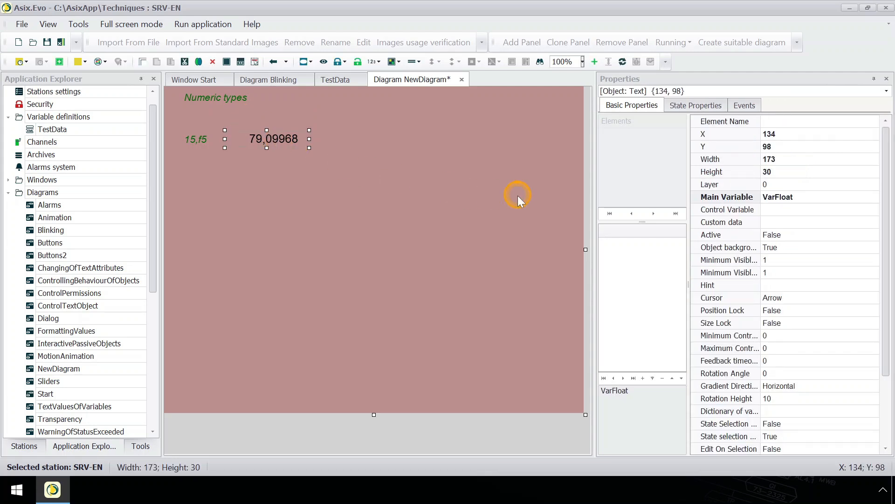
{"action": "left_click", "coordinate": [806, 195]}
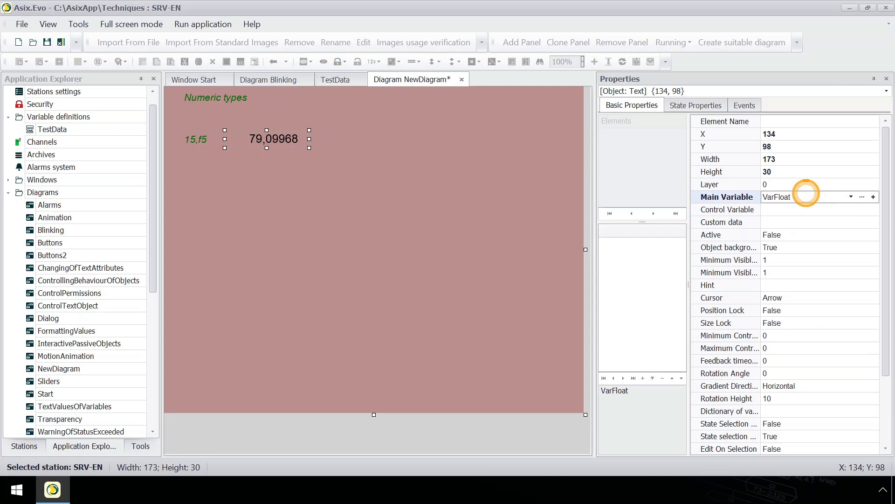
{"action": "left_click", "coordinate": [863, 197]}
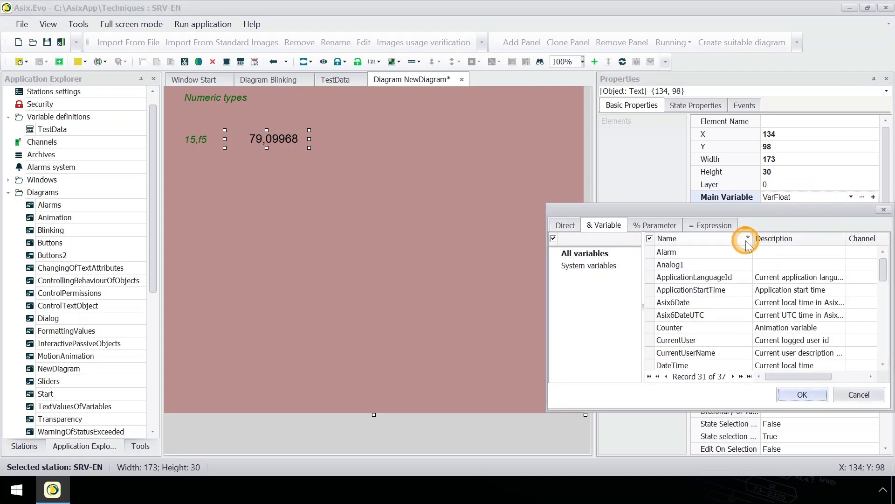
{"action": "left_click", "coordinate": [701, 264]}
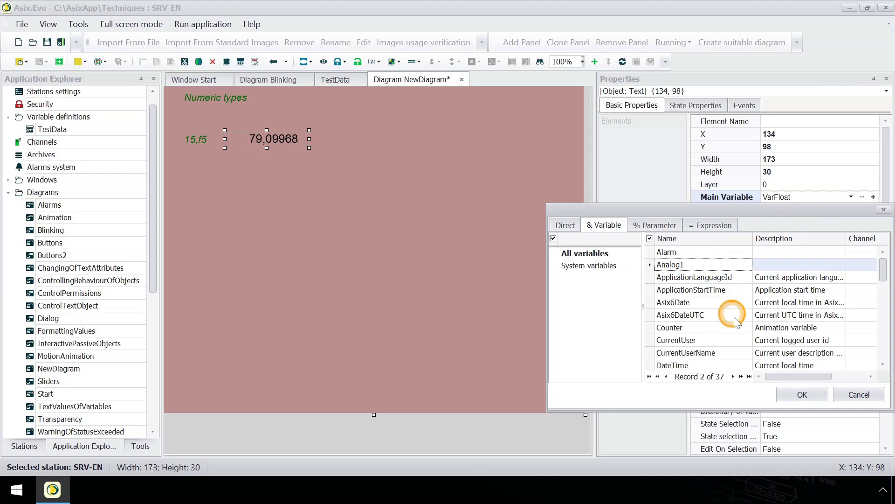
{"action": "left_click", "coordinate": [801, 394]}
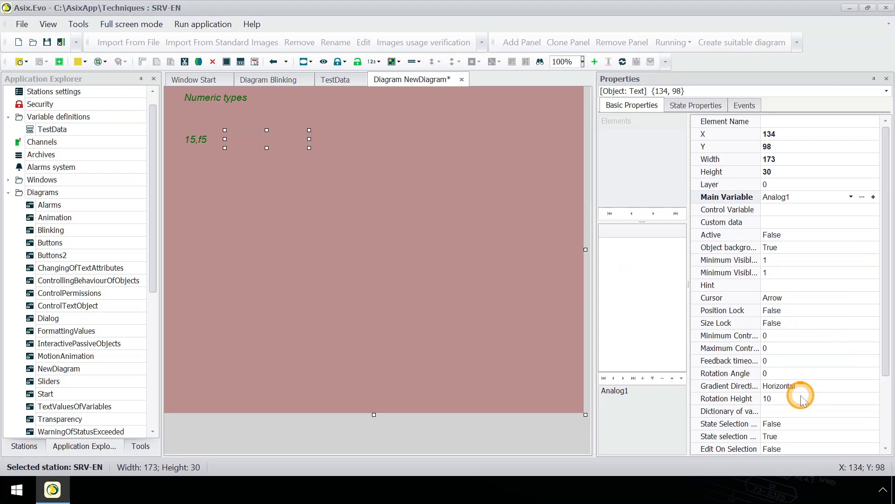
{"action": "left_click", "coordinate": [715, 106]}
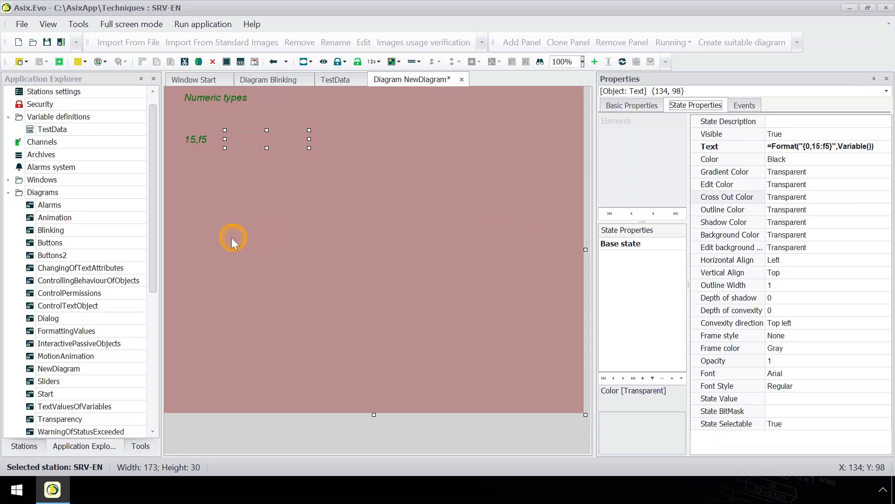
Step: Copy the Reset and Add buttons from the Buttons diagram into NewDiagram, below the 15,f5 row
{"action": "double_click", "coordinate": [99, 245]}
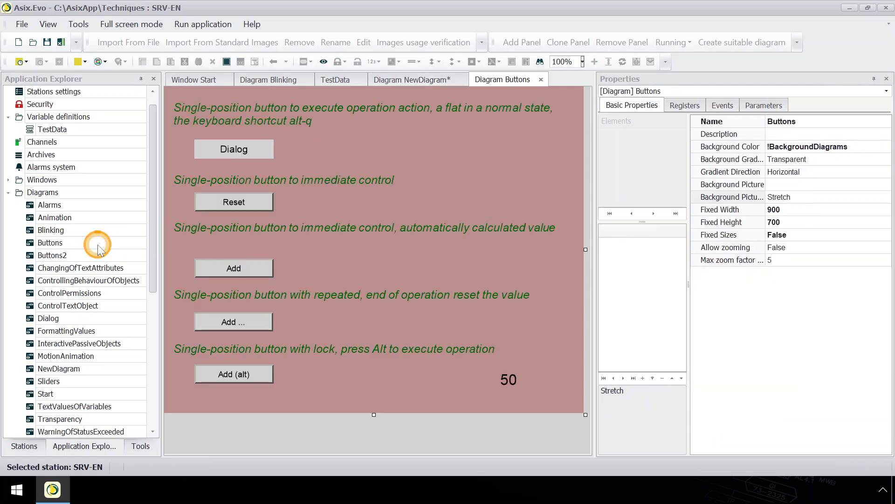
{"action": "left_click", "coordinate": [252, 200]}
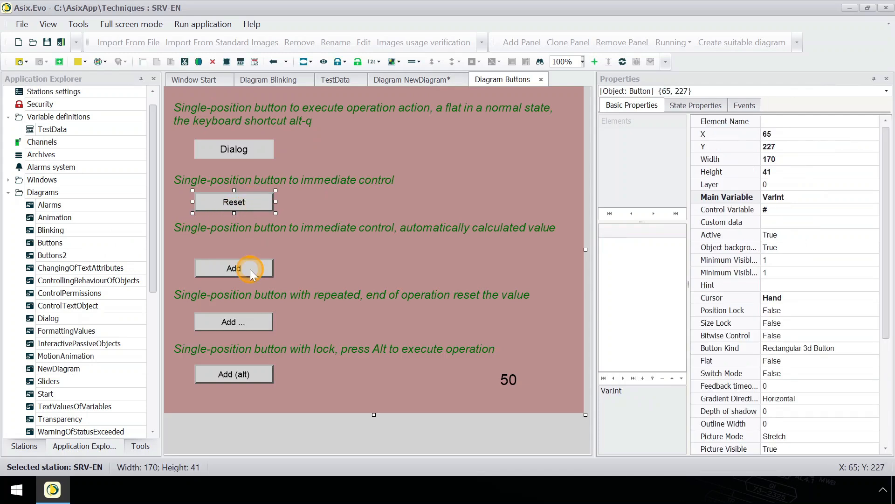
{"action": "left_click", "coordinate": [262, 268], "text": "ctrl"}
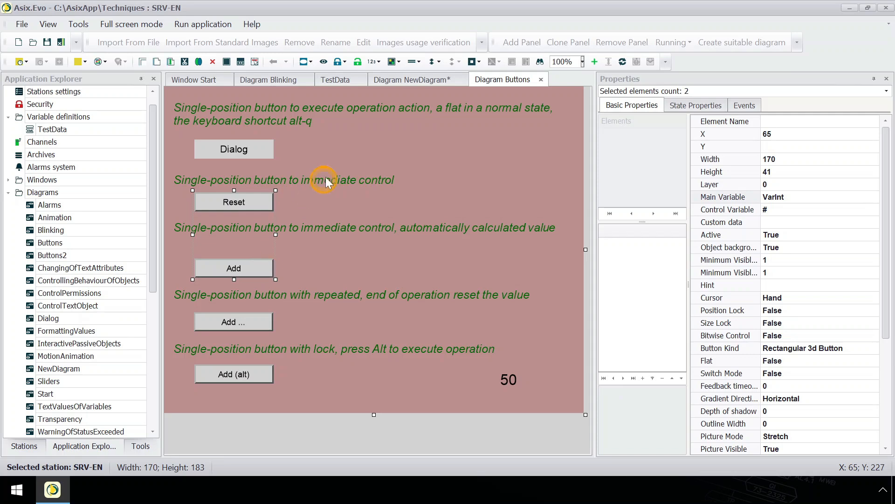
{"action": "left_click", "coordinate": [404, 82]}
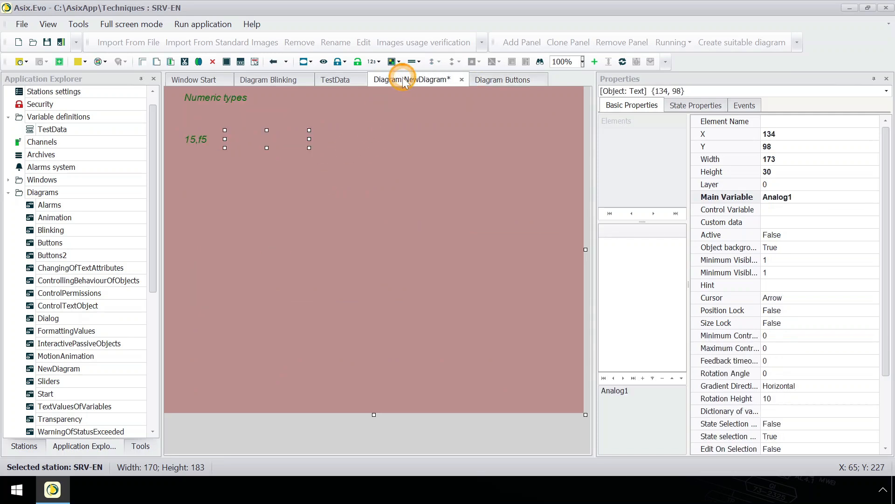
{"action": "left_click", "coordinate": [288, 197]}
{"action": "key", "text": "ctrl+v"}
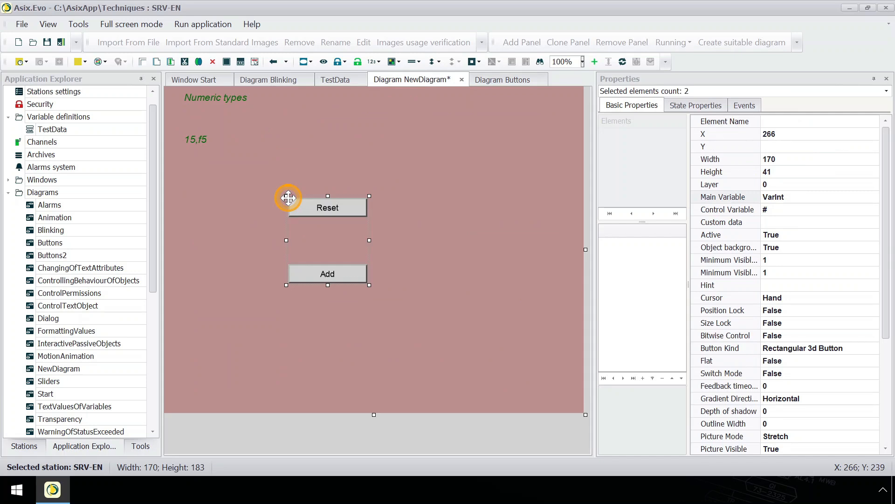
{"action": "left_click", "coordinate": [281, 208]}
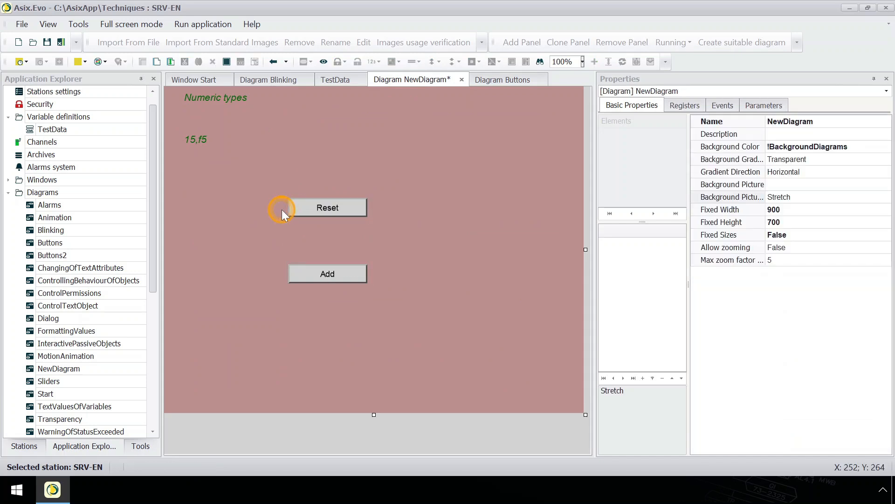
Step: Set Analog1 as the main variable of both the Reset button and the Add button
{"action": "left_click", "coordinate": [295, 208]}
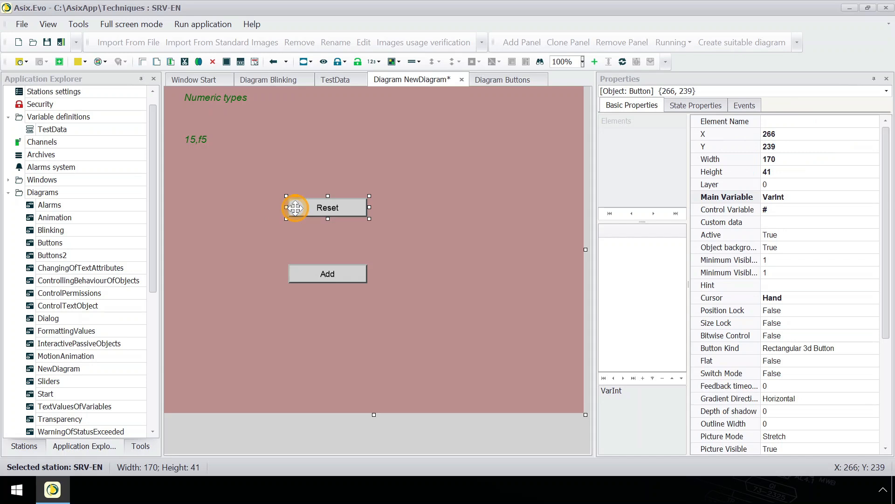
{"action": "left_click", "coordinate": [817, 201]}
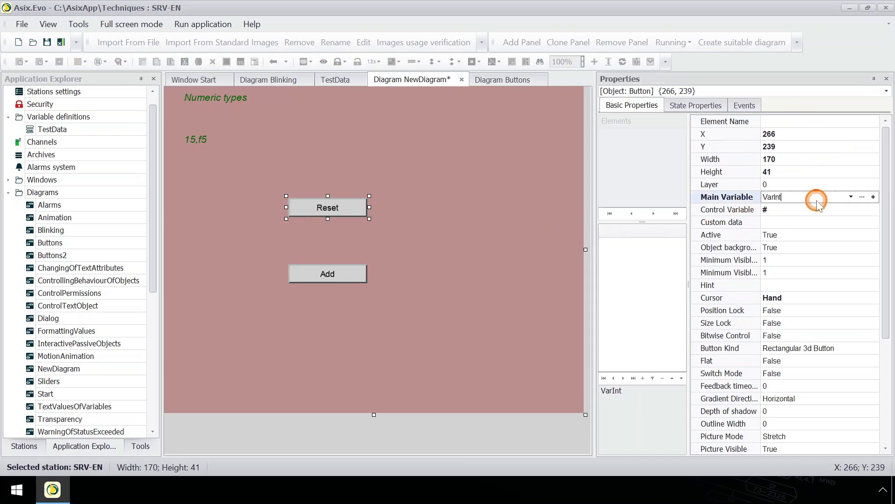
{"action": "left_click", "coordinate": [851, 197]}
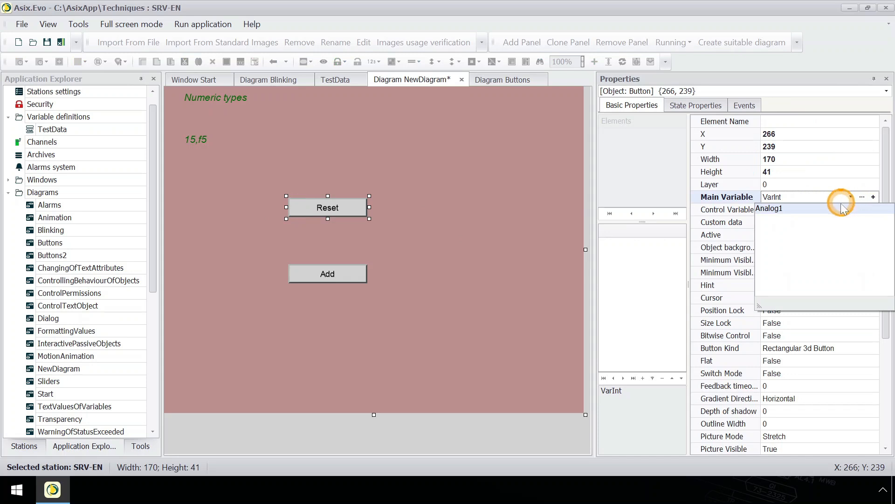
{"action": "left_click", "coordinate": [839, 209]}
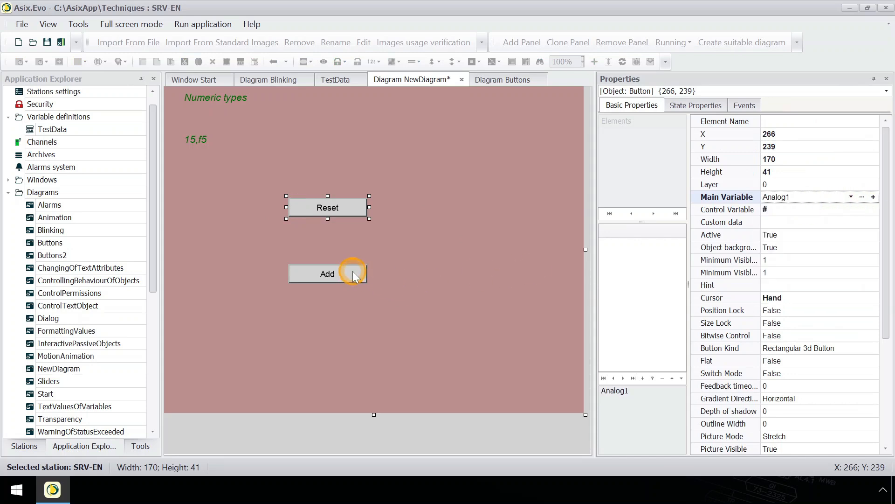
{"action": "left_click", "coordinate": [352, 274]}
{"action": "left_click", "coordinate": [839, 197]}
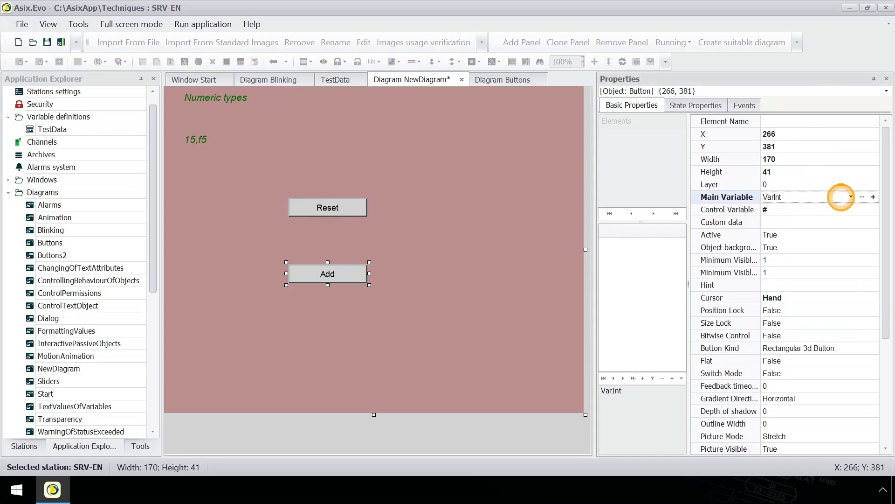
{"action": "left_click", "coordinate": [840, 197]}
{"action": "left_click", "coordinate": [843, 210]}
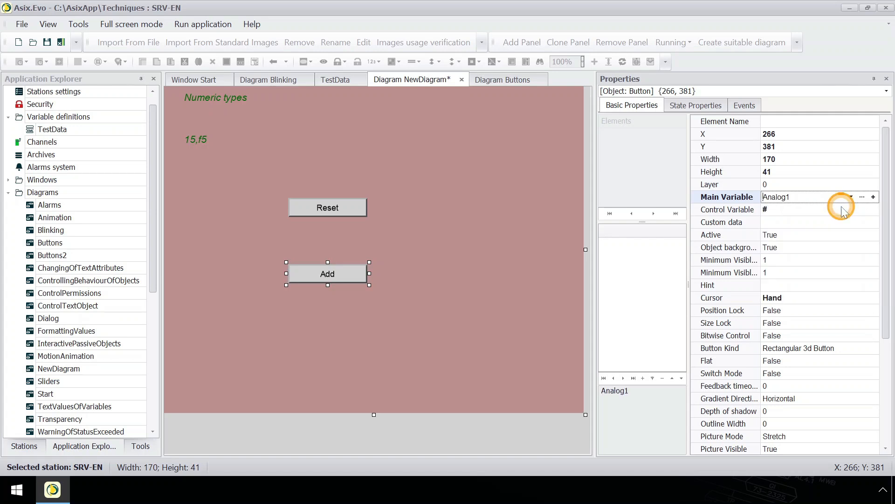
{"action": "left_click", "coordinate": [405, 174]}
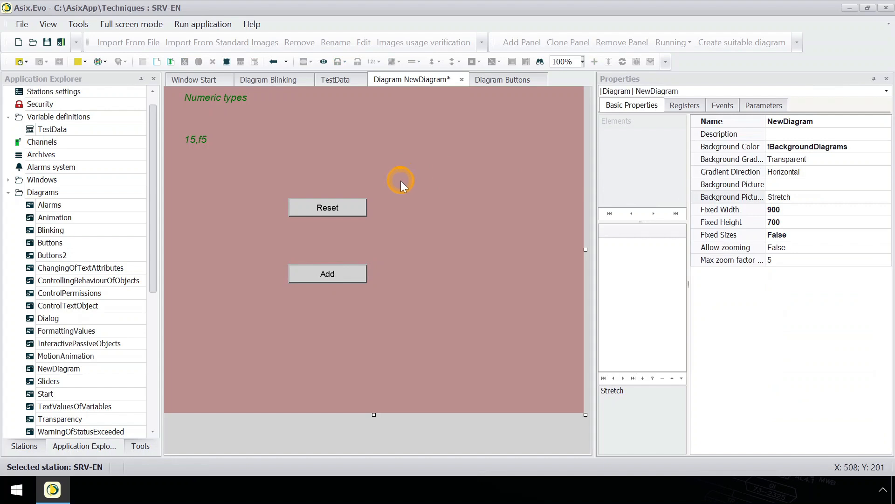
Step: Insert a Gauge object about 286 wide and 322 high to the right of the Reset and Add buttons
{"action": "right_click", "coordinate": [401, 181]}
{"action": "left_click", "coordinate": [467, 208]}
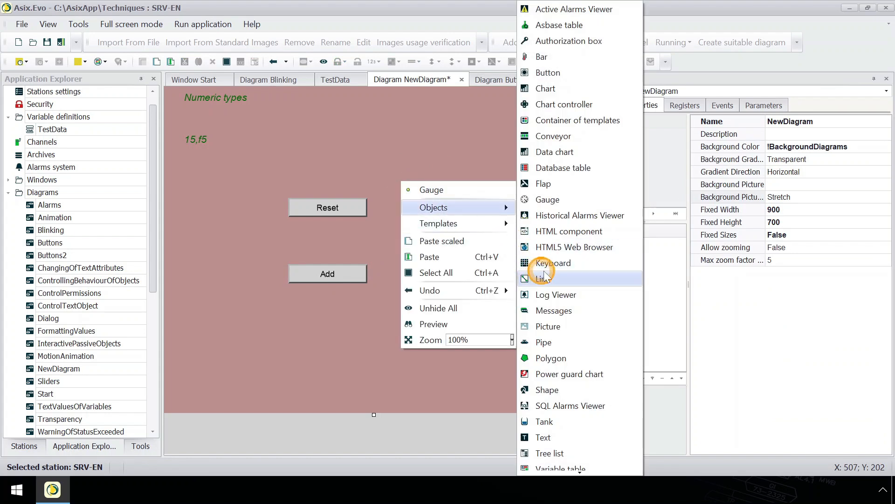
{"action": "left_click", "coordinate": [548, 199]}
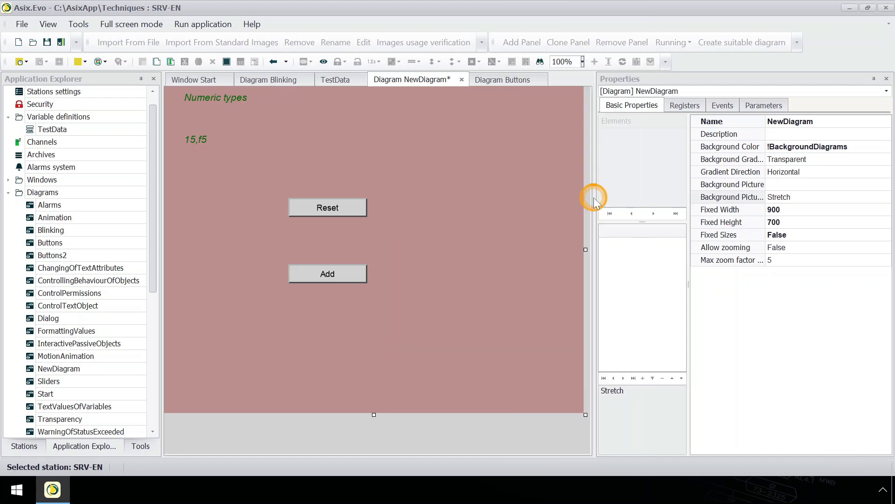
{"action": "left_click", "coordinate": [413, 172]}
{"action": "left_click_drag", "start_coordinate": [413, 172], "coordinate": [545, 322]}
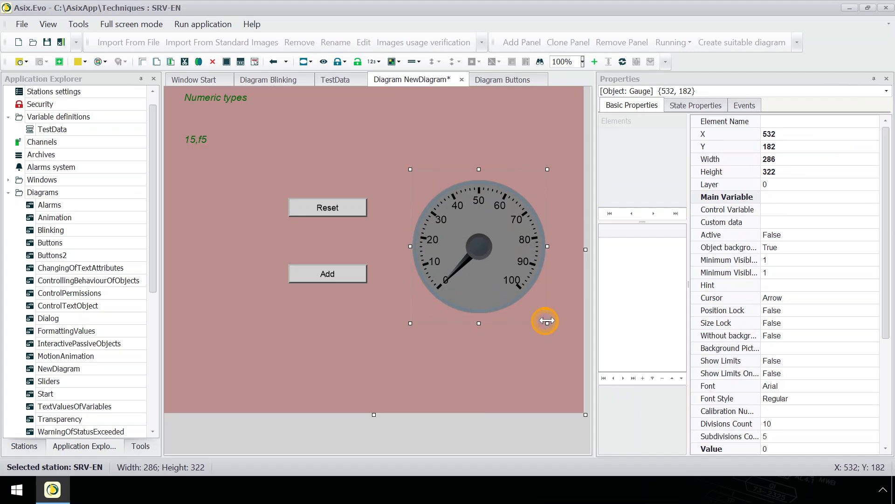
Step: Set Analog1 as the main variable of the gauge
{"action": "left_click", "coordinate": [833, 201]}
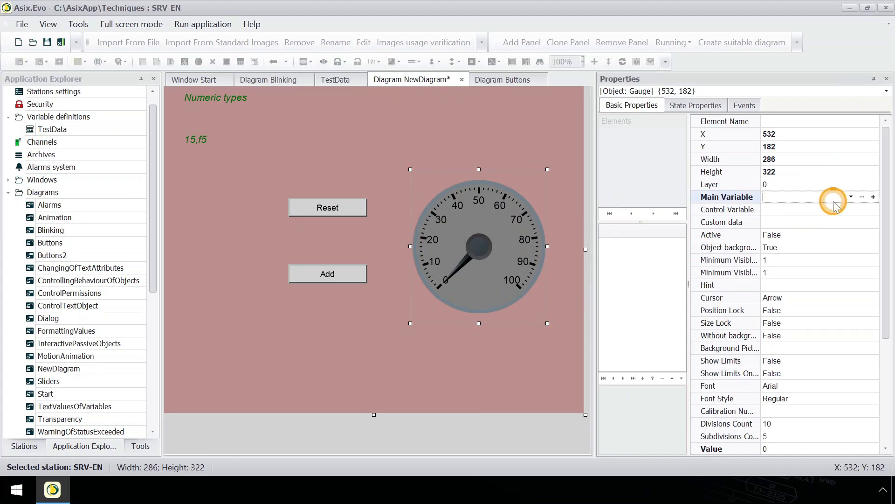
{"action": "left_click", "coordinate": [851, 196]}
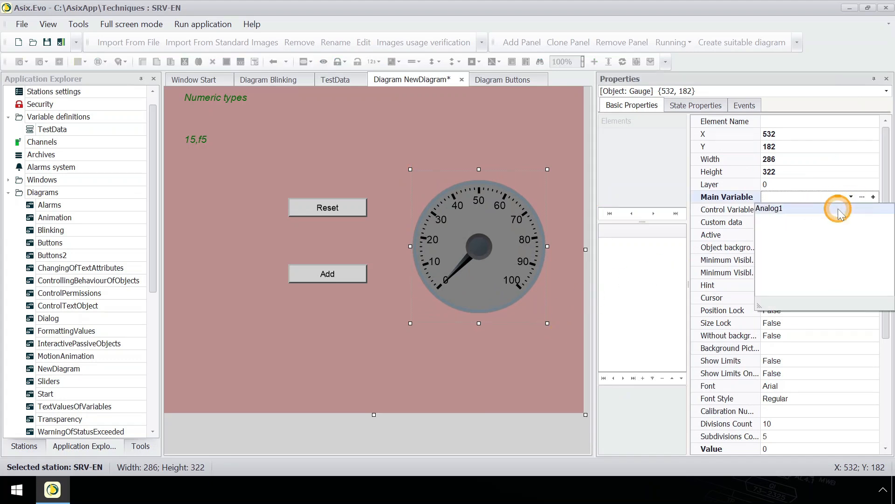
{"action": "left_click", "coordinate": [840, 210]}
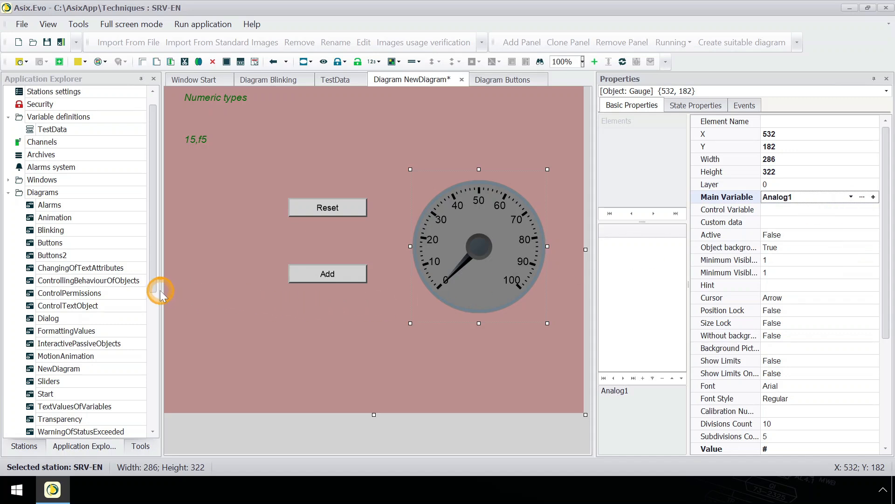
Step: Open the StartWindow menu for editing and add a subitem to its Technique menu
{"action": "scroll", "coordinate": [133, 336], "scroll_direction": "down", "scroll_amount": 6}
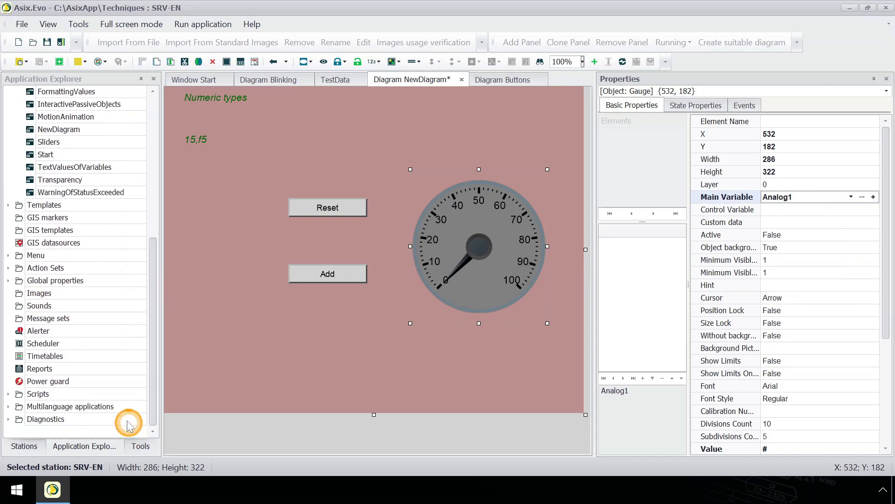
{"action": "left_click", "coordinate": [8, 255]}
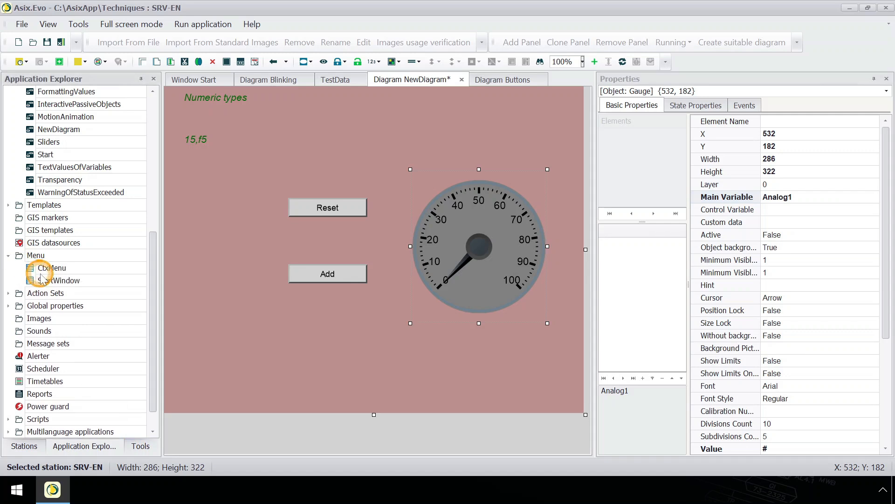
{"action": "double_click", "coordinate": [95, 281]}
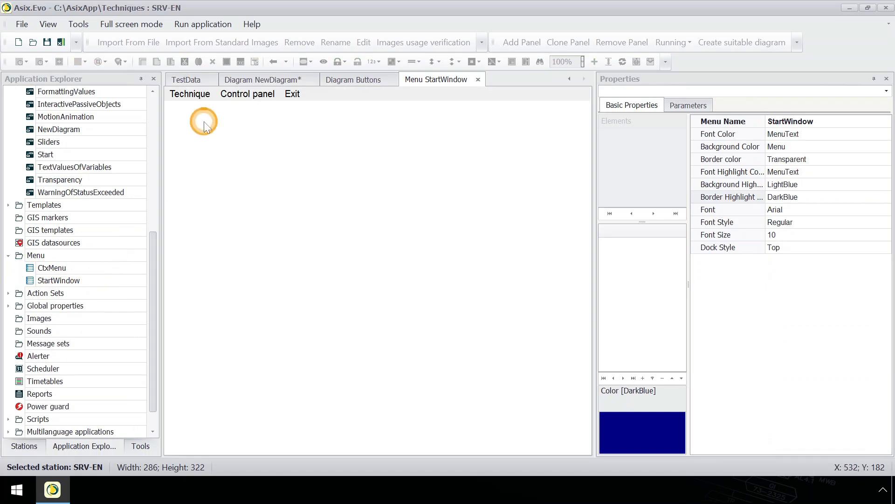
{"action": "left_click", "coordinate": [192, 94]}
{"action": "right_click", "coordinate": [199, 95]}
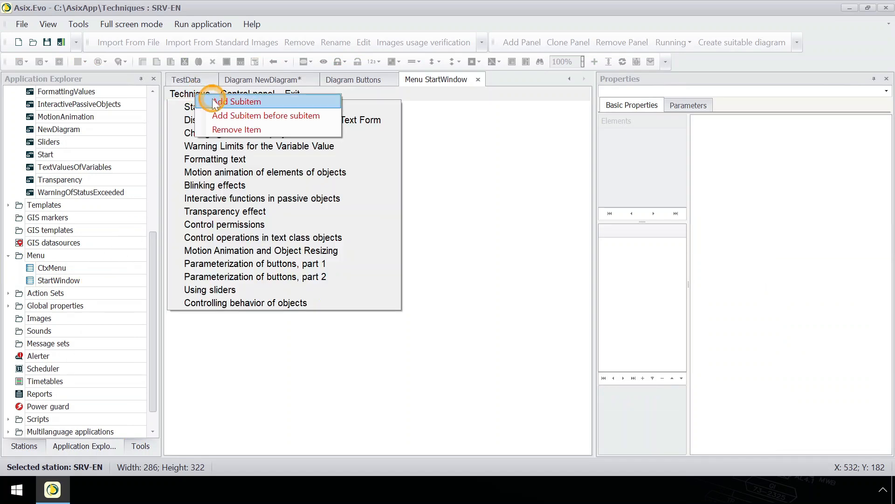
{"action": "left_click", "coordinate": [217, 102]}
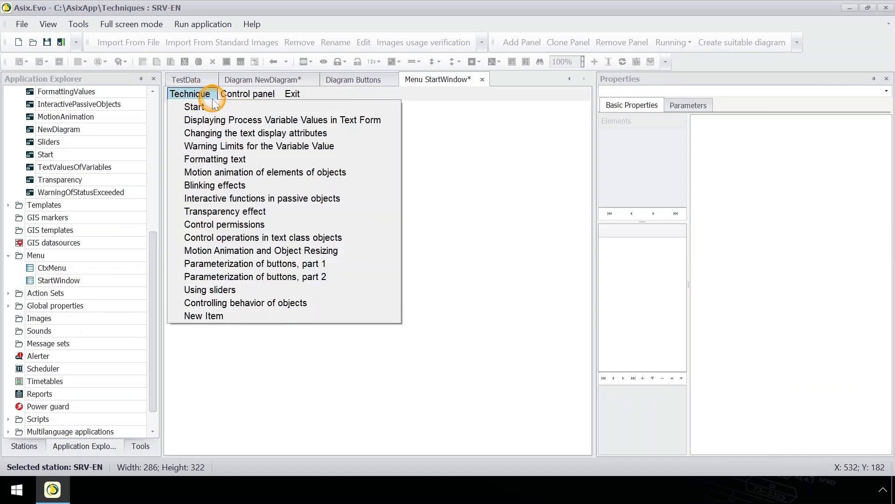
Step: Set the caption of the new Technique menu item to Analog1
{"action": "left_click", "coordinate": [257, 316]}
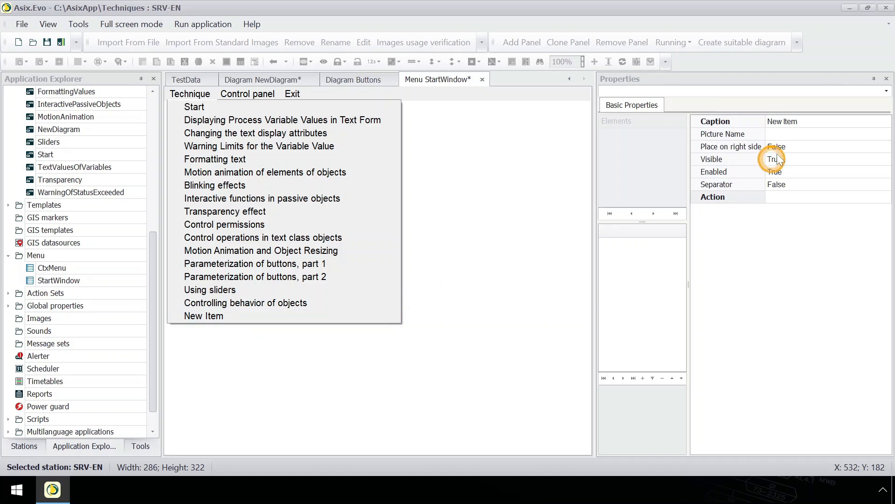
{"action": "left_click", "coordinate": [813, 120]}
{"action": "type", "text": "Analog1"}
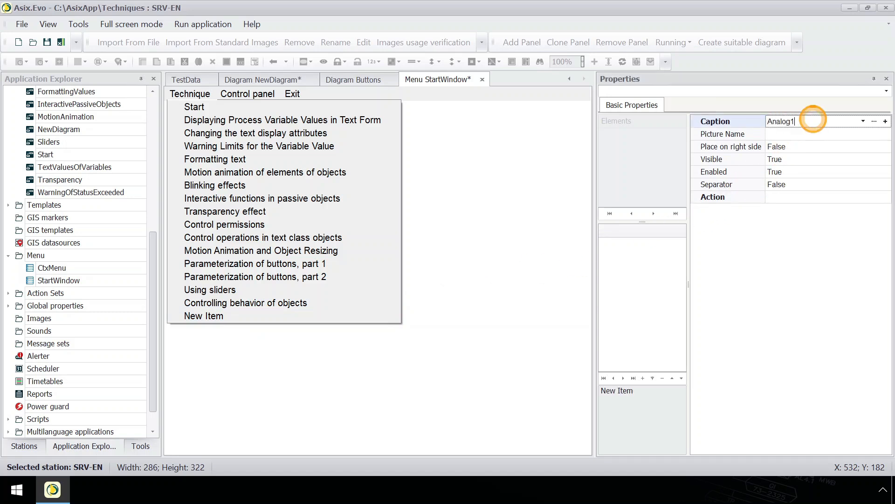
{"action": "key", "text": "Return"}
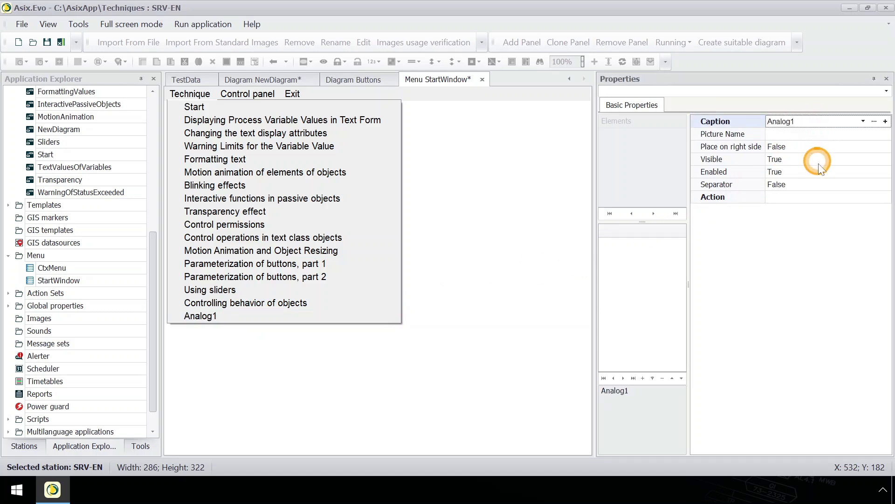
Step: Choose the OpenWindow(wnd,pnl,dgr,par) window management action as the action of the Analog1 menu item
{"action": "left_click", "coordinate": [825, 197]}
{"action": "left_click", "coordinate": [885, 197]}
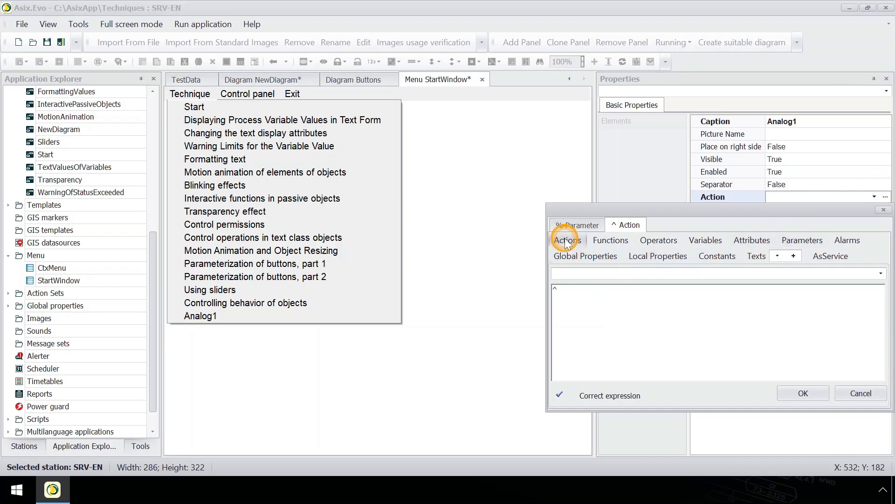
{"action": "left_click", "coordinate": [566, 240]}
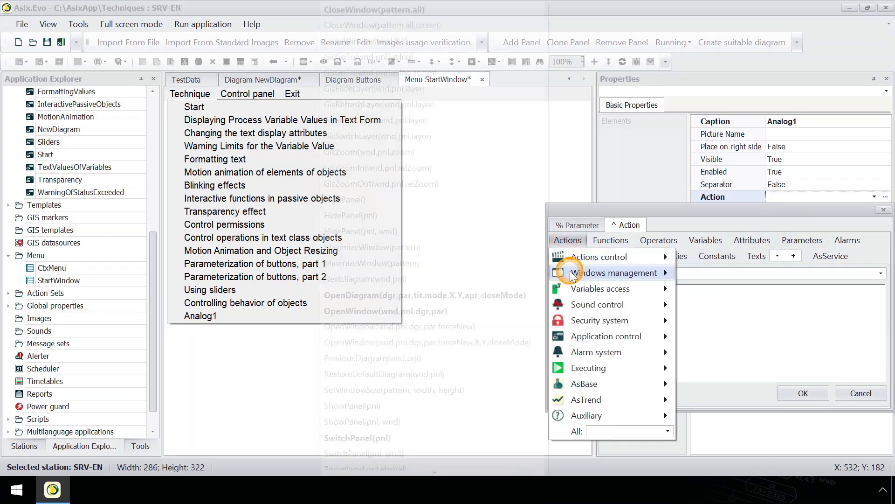
{"action": "mouse_move", "coordinate": [566, 274]}
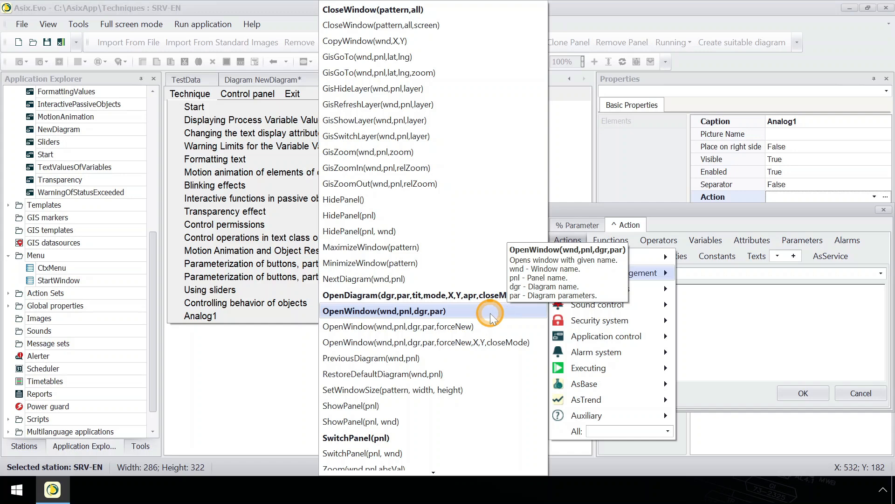
{"action": "left_click", "coordinate": [490, 316]}
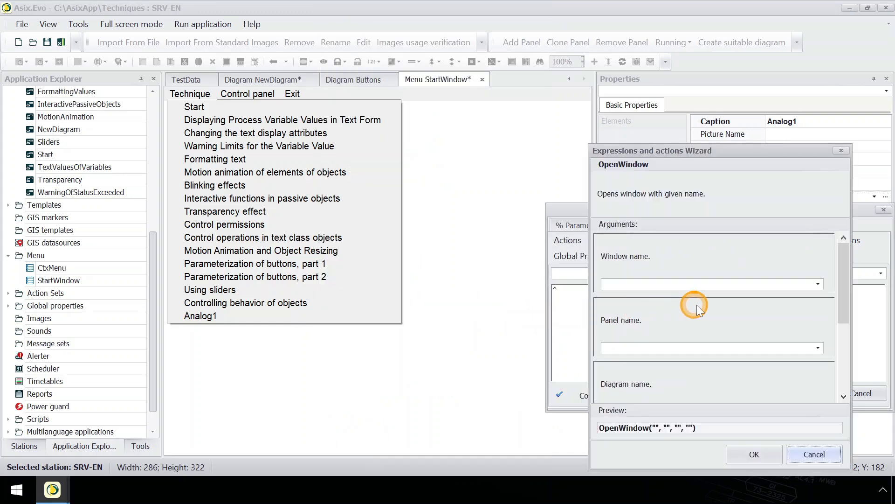
Step: Set the OpenWindow arguments to window Start, panel Main and diagram NewDiagram, and apply the action to the Analog1 menu item
{"action": "left_click", "coordinate": [817, 285]}
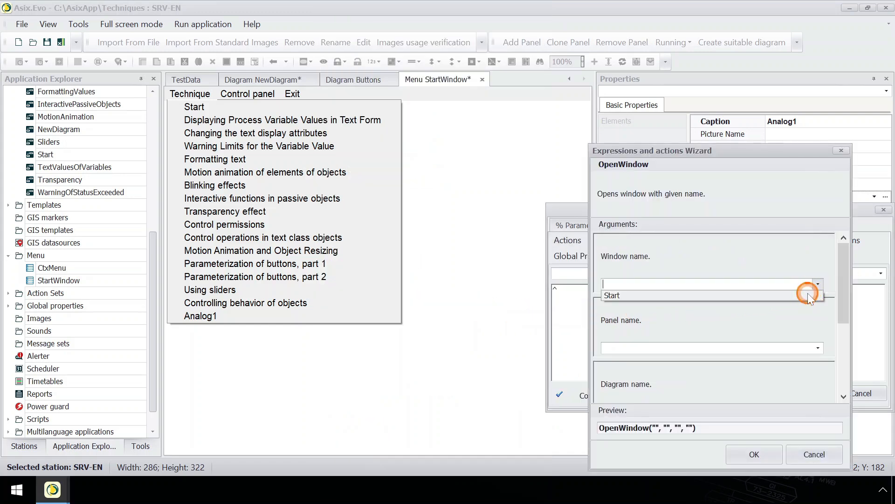
{"action": "left_click", "coordinate": [809, 297]}
{"action": "left_click", "coordinate": [819, 348]}
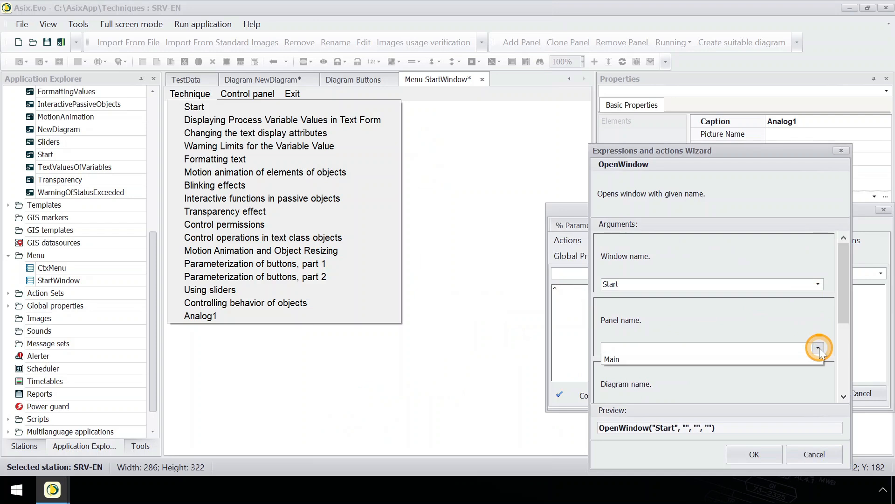
{"action": "left_click", "coordinate": [805, 358]}
{"action": "scroll", "coordinate": [809, 363], "scroll_direction": "down", "scroll_amount": 1}
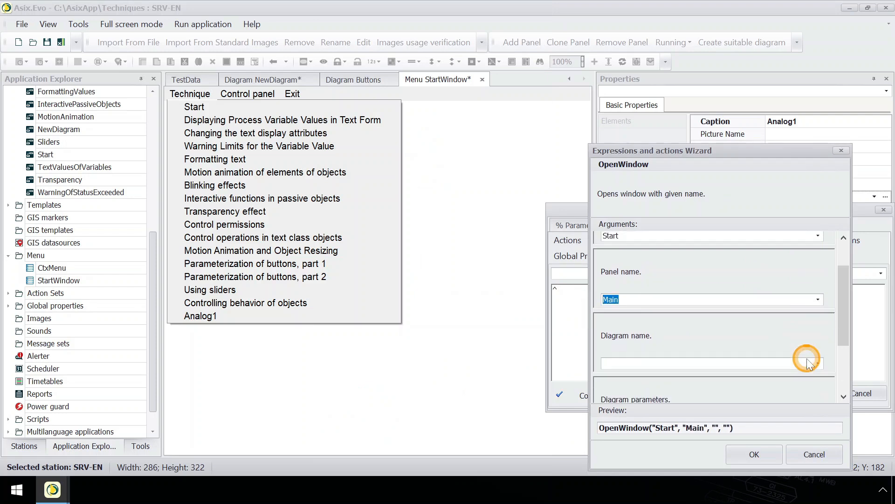
{"action": "left_click", "coordinate": [817, 363]}
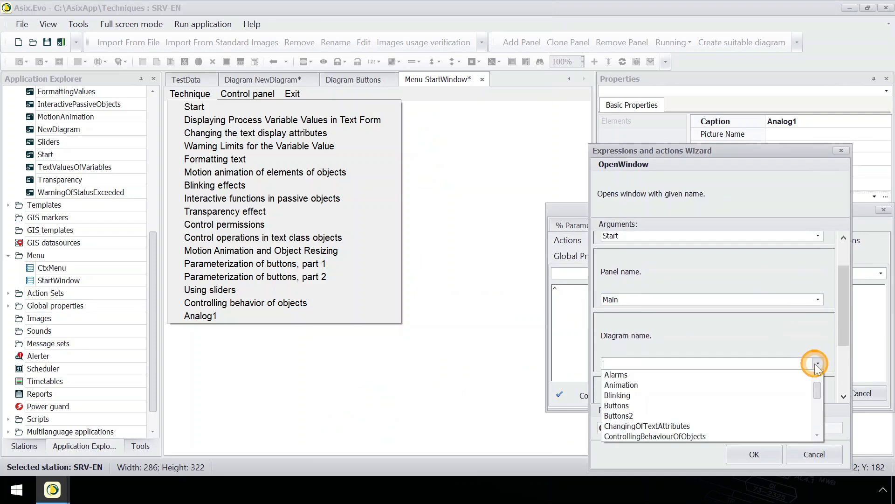
{"action": "scroll", "coordinate": [784, 395], "scroll_direction": "down", "scroll_amount": 4}
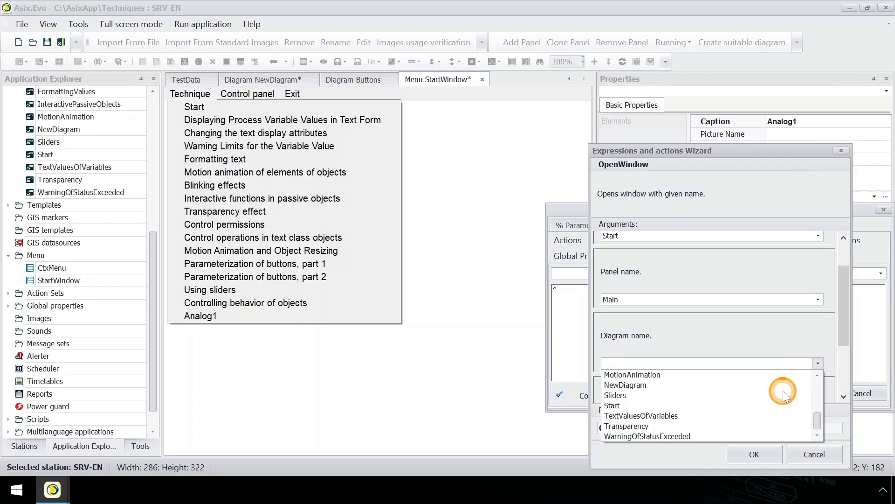
{"action": "left_click", "coordinate": [776, 385]}
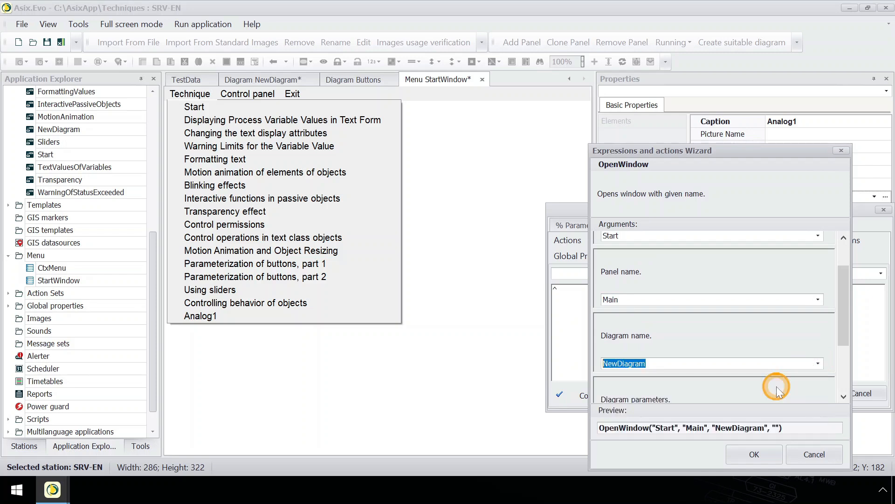
{"action": "left_click", "coordinate": [764, 452]}
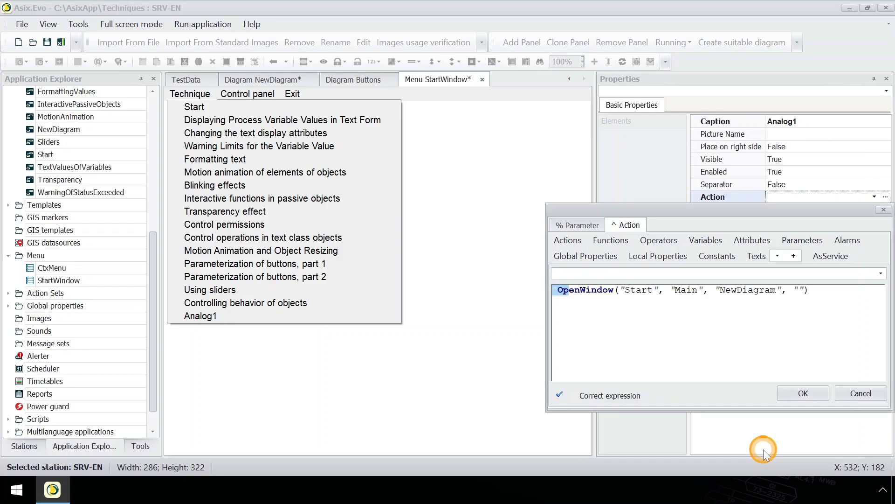
{"action": "left_click", "coordinate": [793, 393]}
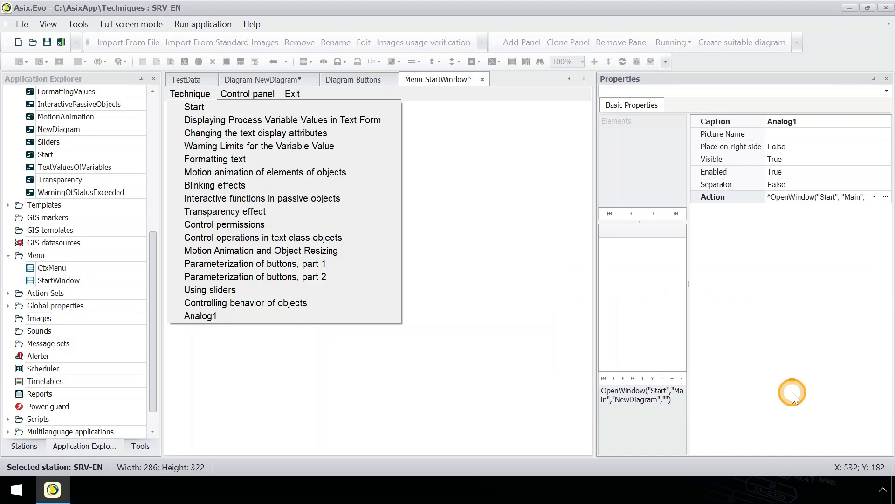
Step: Save the StartWindow menu, and save the pending changes to NewDiagram with the application
{"action": "right_click", "coordinate": [425, 82]}
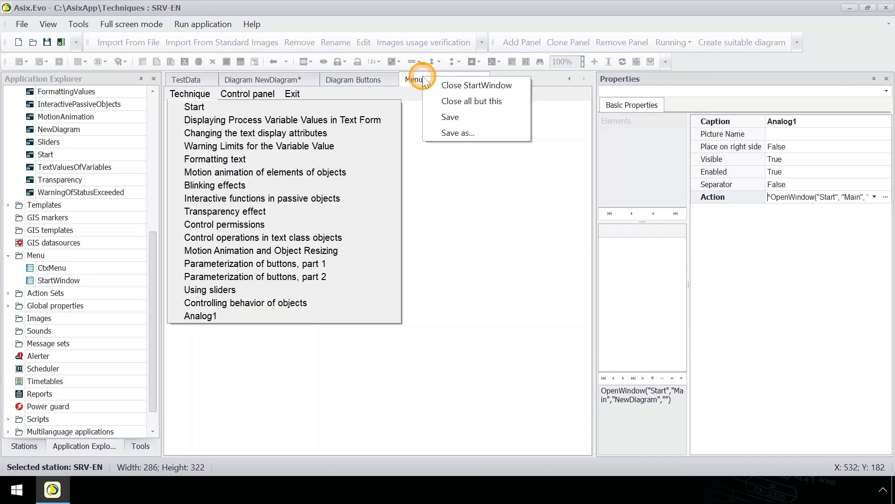
{"action": "left_click", "coordinate": [434, 115]}
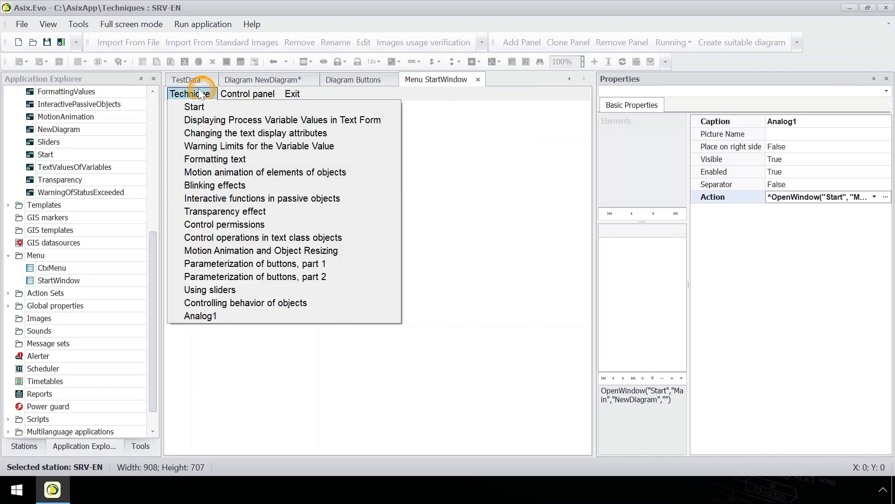
{"action": "left_click", "coordinate": [22, 24]}
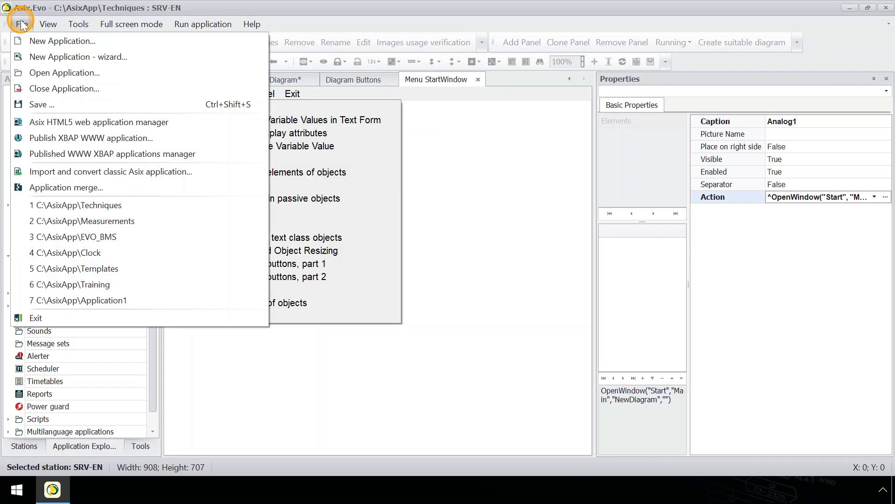
{"action": "left_click", "coordinate": [49, 106]}
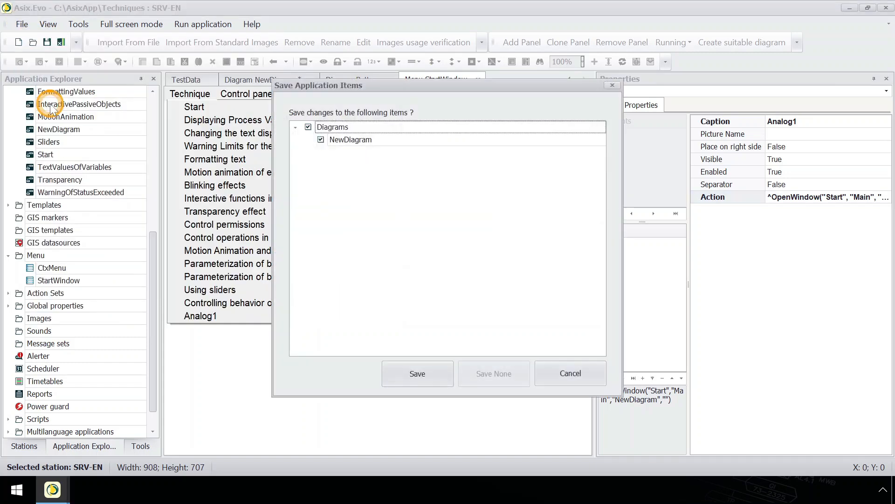
{"action": "left_click", "coordinate": [408, 374]}
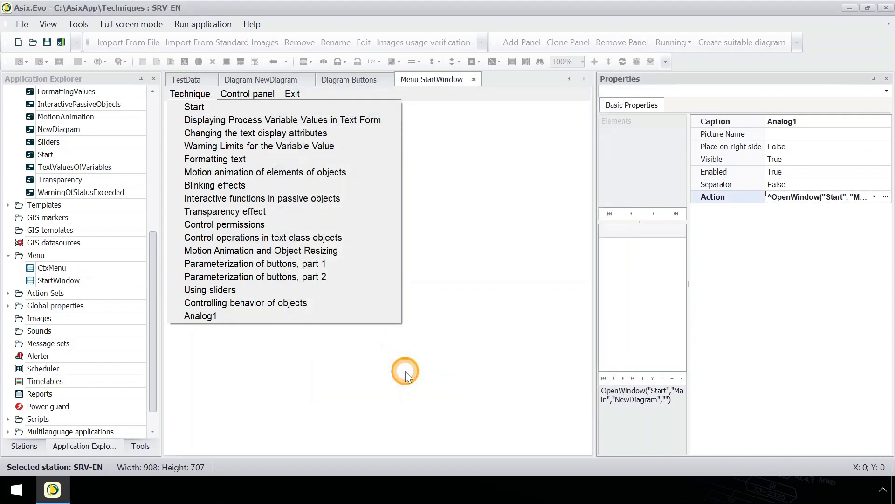
Step: Run the application and open the new diagram with the Analog1 item of its Technique menu
{"action": "left_click", "coordinate": [187, 25]}
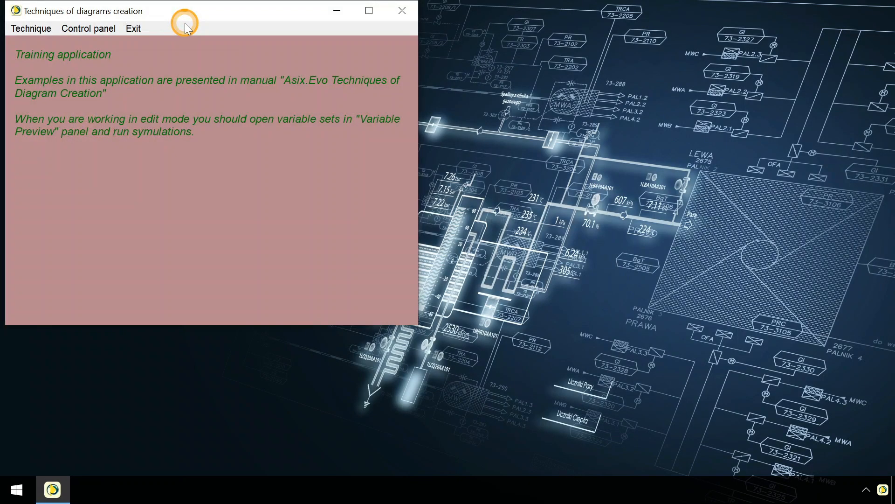
{"action": "left_click", "coordinate": [33, 28]}
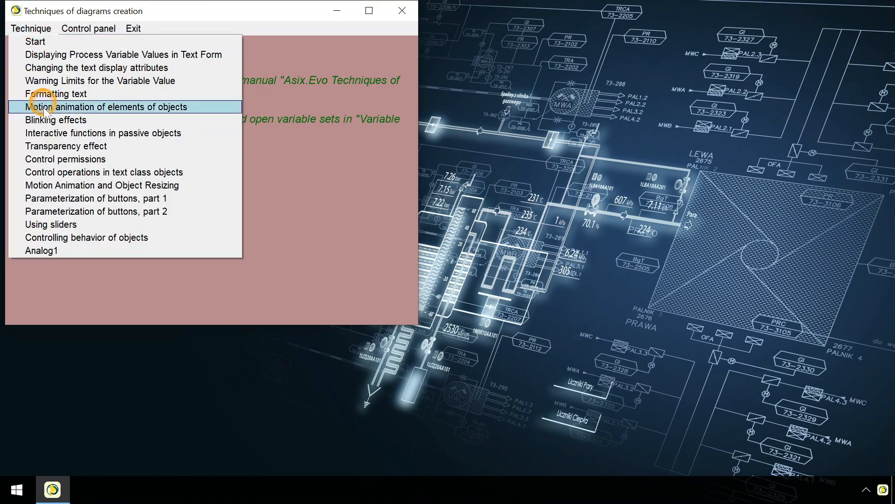
{"action": "left_click", "coordinate": [59, 248]}
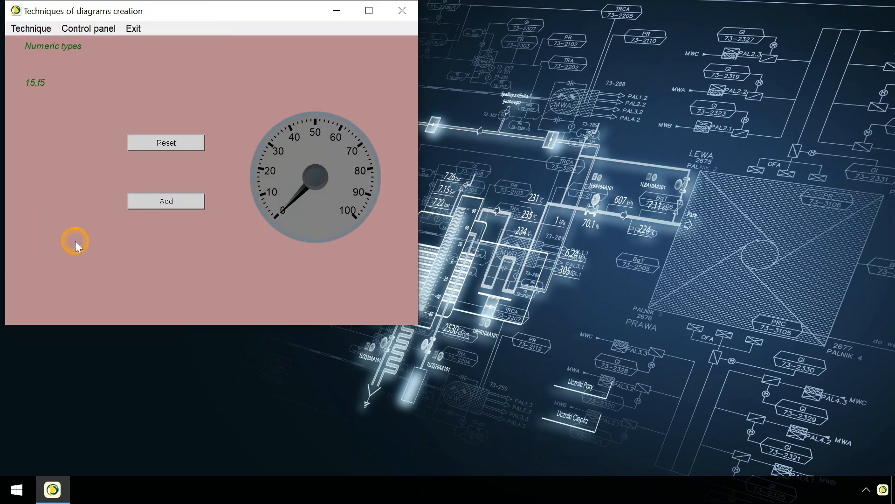
Step: Test the running diagram by increasing Analog1 several times with Add and clearing it with Reset
{"action": "left_click", "coordinate": [180, 208]}
{"action": "left_click", "coordinate": [182, 210]}
{"action": "left_click", "coordinate": [180, 205]}
{"action": "left_click", "coordinate": [181, 205]}
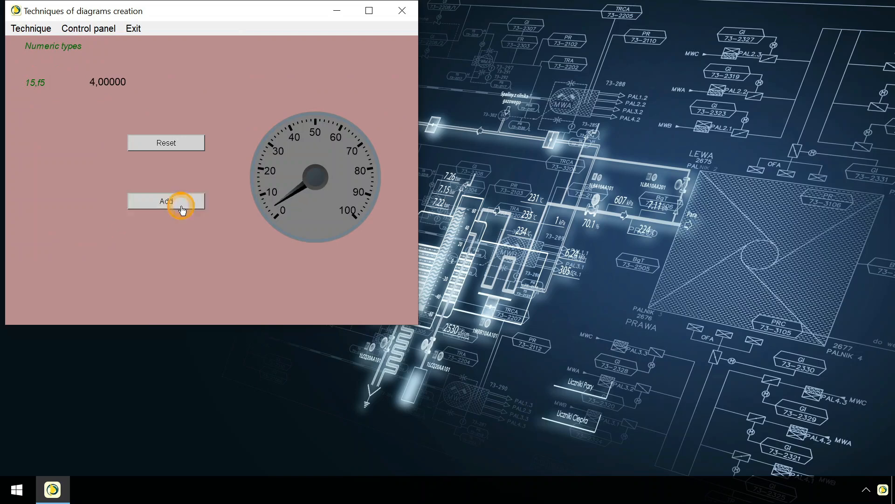
{"action": "left_click", "coordinate": [180, 205]}
{"action": "left_click", "coordinate": [181, 205]}
{"action": "left_click", "coordinate": [181, 205]}
{"action": "left_click", "coordinate": [181, 206]}
{"action": "left_click", "coordinate": [181, 205]}
{"action": "left_click", "coordinate": [181, 206]}
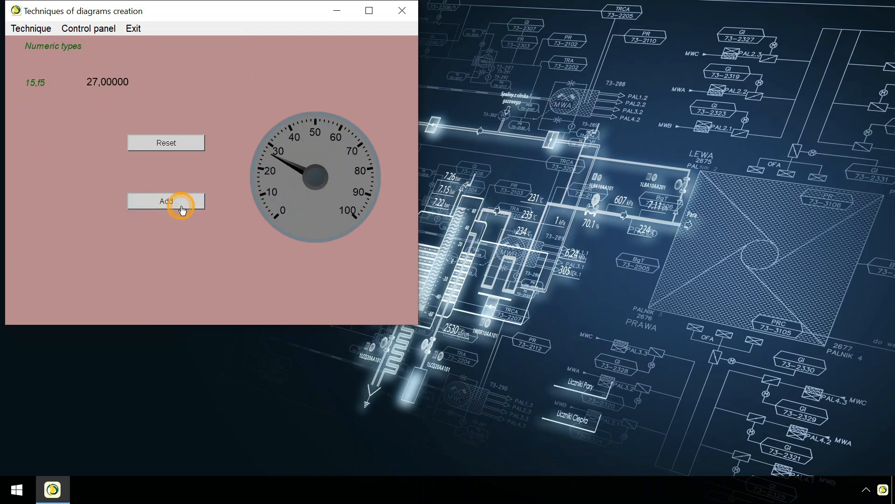
{"action": "left_click", "coordinate": [190, 148]}
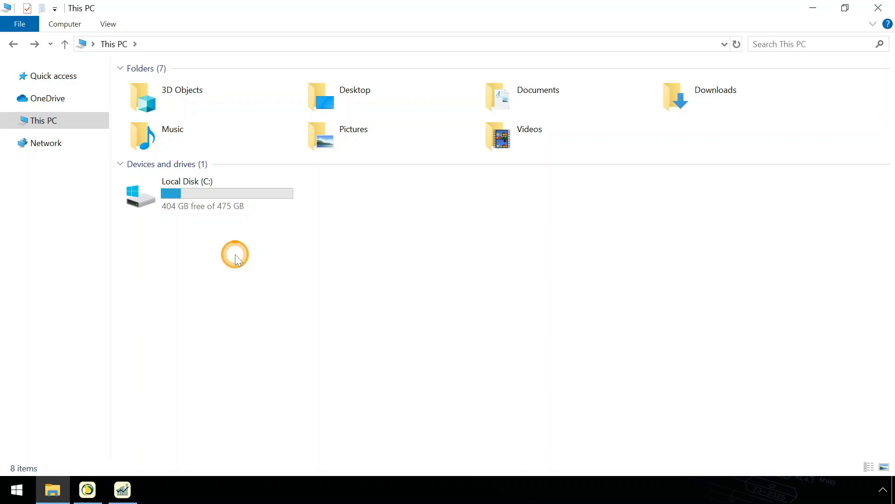
Step: In File Explorer, go to C:\AsixApp\EVO_Factory and open Application.asix in Asix.Evo
{"action": "double_click", "coordinate": [237, 195]}
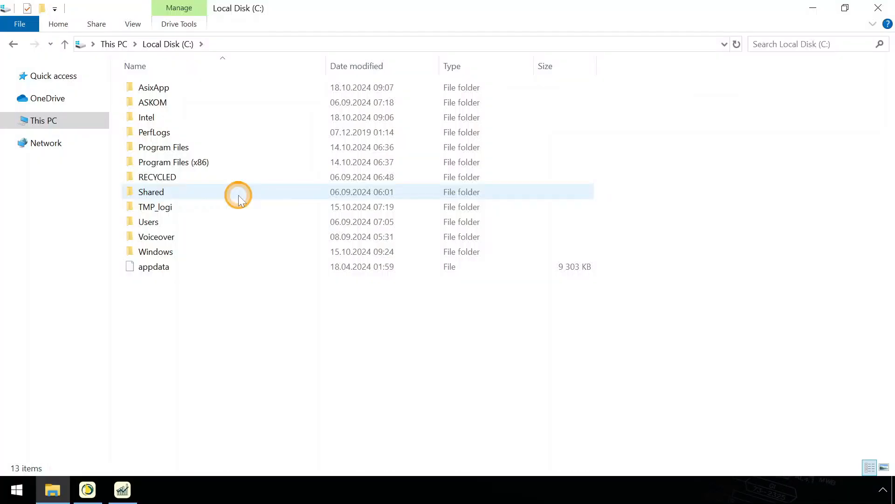
{"action": "double_click", "coordinate": [237, 91]}
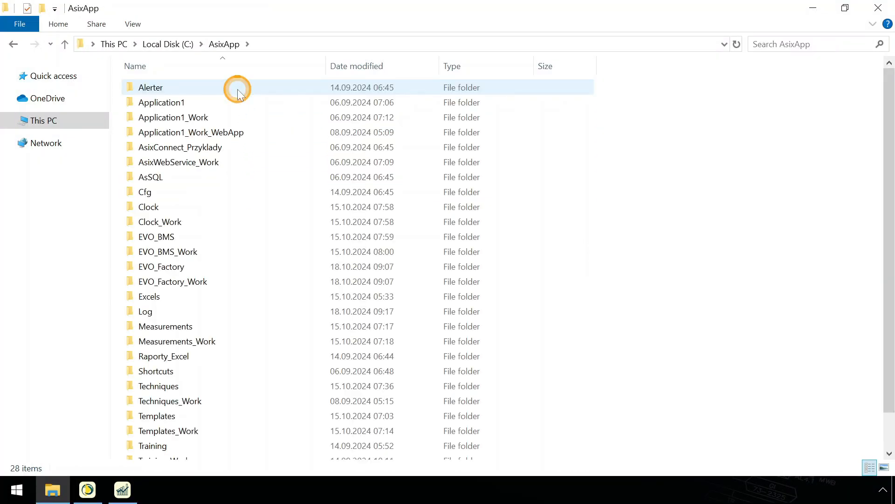
{"action": "scroll", "coordinate": [238, 91], "scroll_direction": "down", "scroll_amount": 1}
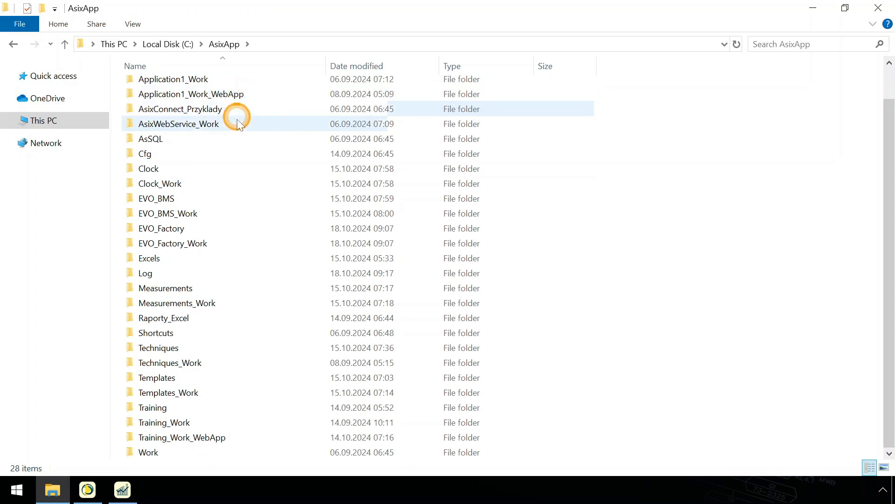
{"action": "double_click", "coordinate": [230, 228]}
{"action": "scroll", "coordinate": [231, 232], "scroll_direction": "down", "scroll_amount": 2}
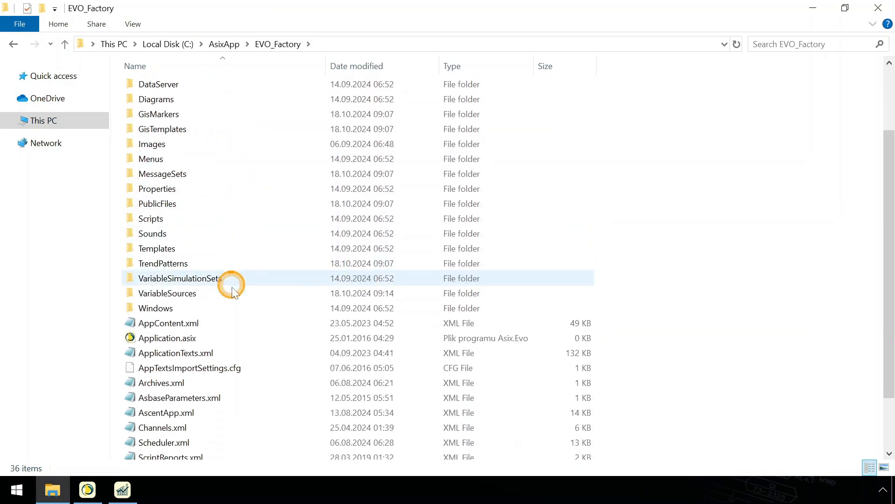
{"action": "double_click", "coordinate": [249, 342]}
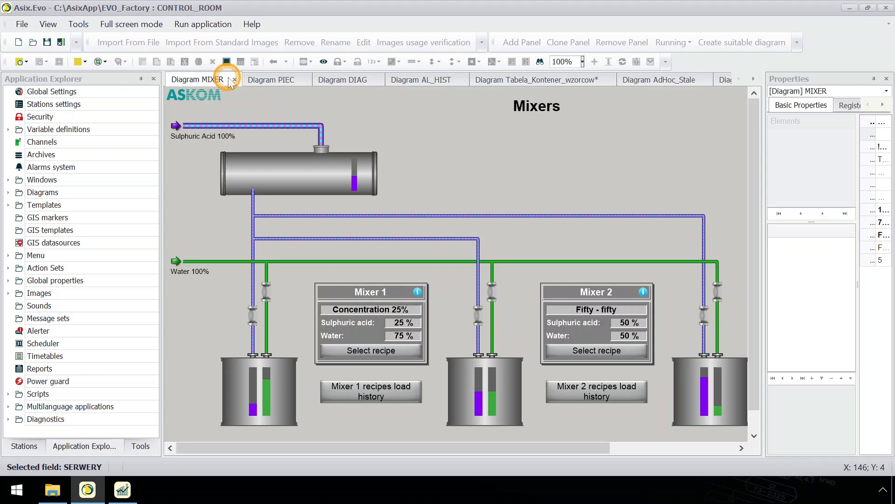
Step: Look through the open PIEC, DIAG, AL_HIST, Tabela_Kontener_wzorcow, AdHoc_Stale and Gantt diagrams of the EVO_Factory application
{"action": "left_click", "coordinate": [293, 78]}
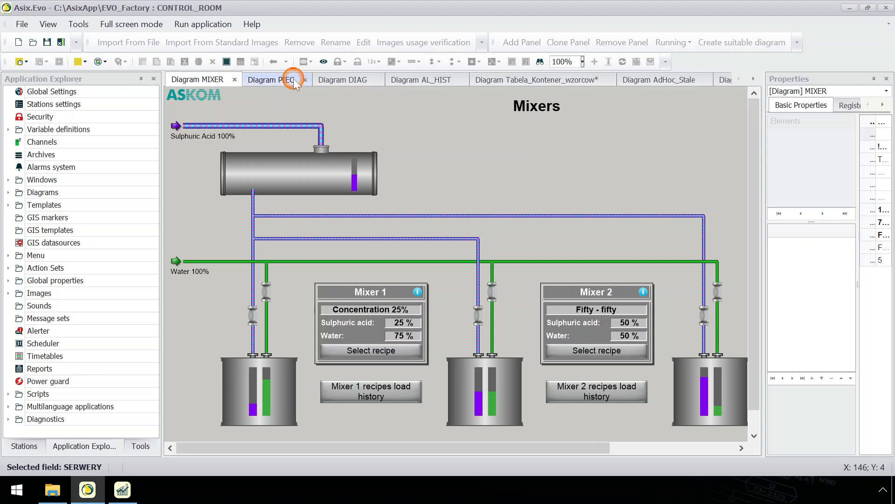
{"action": "left_click", "coordinate": [356, 81]}
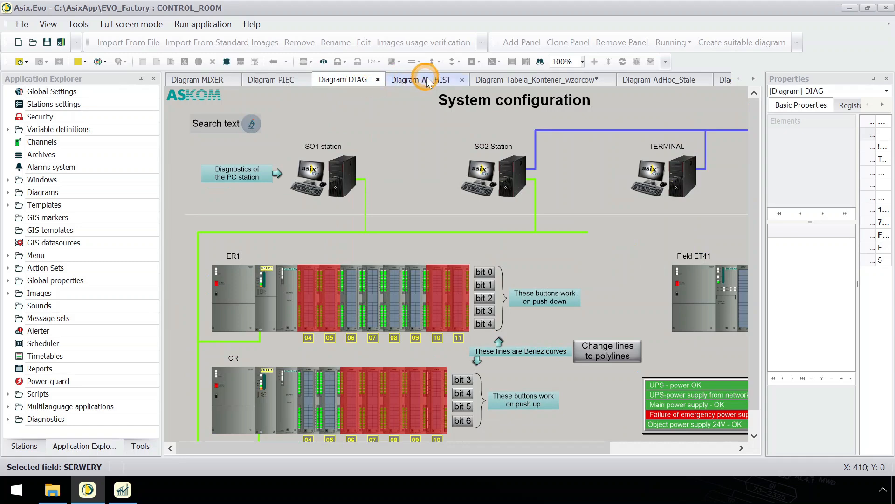
{"action": "left_click", "coordinate": [442, 82]}
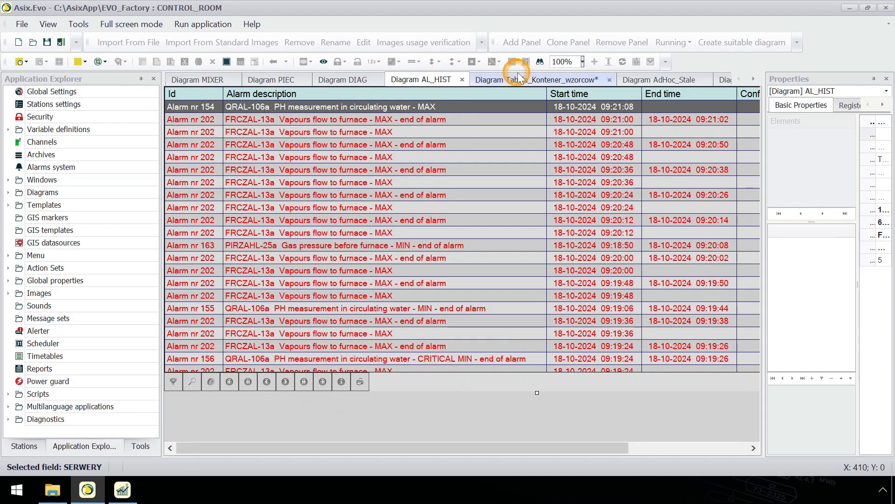
{"action": "left_click", "coordinate": [546, 82]}
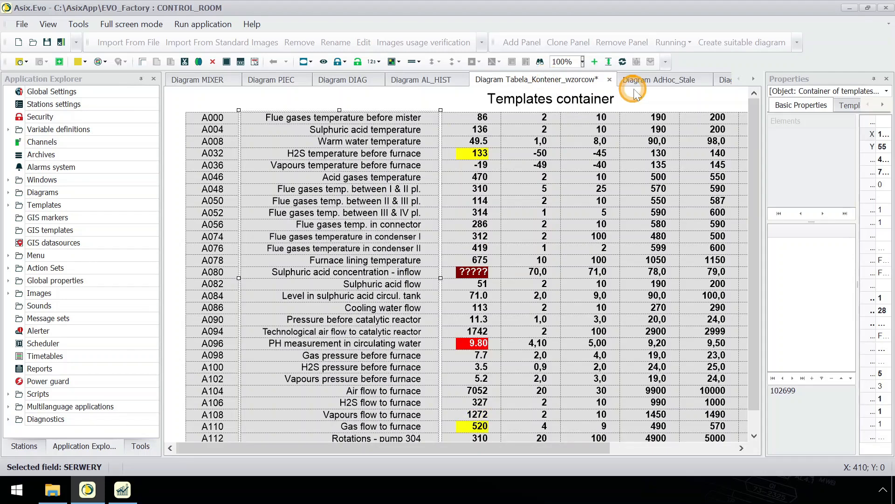
{"action": "left_click", "coordinate": [653, 85]}
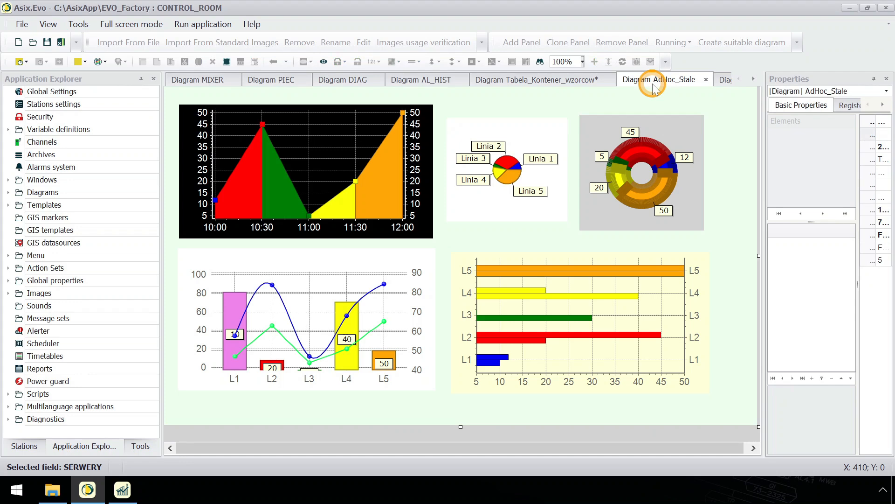
{"action": "left_click", "coordinate": [724, 83]}
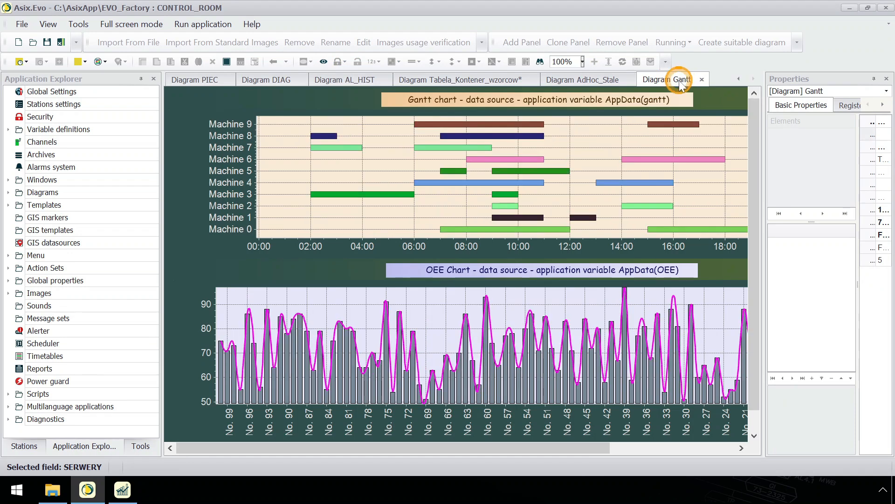
Step: Expand the Diagrams, Templates, Menu and Images folders of the EVO_Factory application and examine the items they contain
{"action": "left_click", "coordinate": [9, 193]}
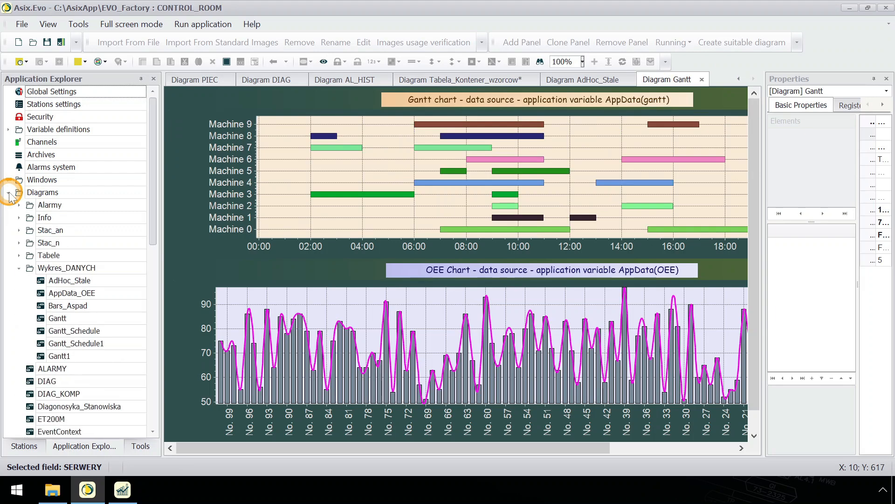
{"action": "scroll", "coordinate": [10, 196], "scroll_direction": "down", "scroll_amount": 7}
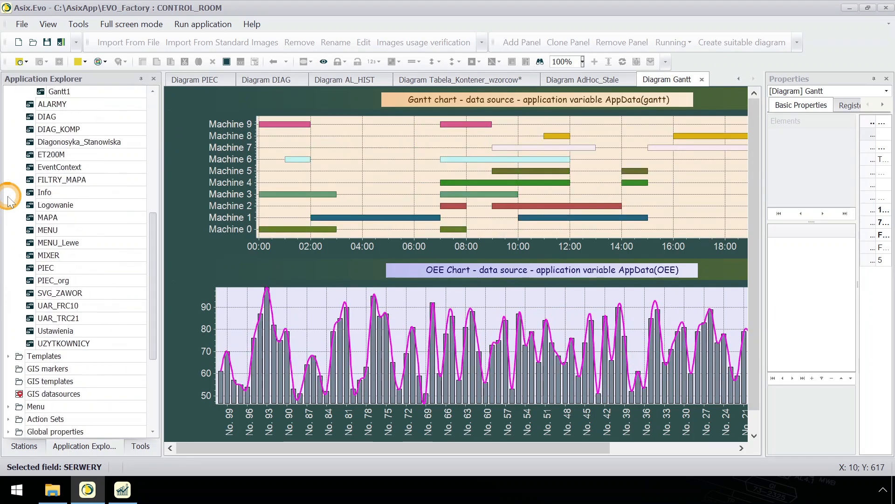
{"action": "scroll", "coordinate": [8, 197], "scroll_direction": "down", "scroll_amount": 4}
{"action": "left_click", "coordinate": [8, 204]}
{"action": "scroll", "coordinate": [8, 205], "scroll_direction": "down", "scroll_amount": 4}
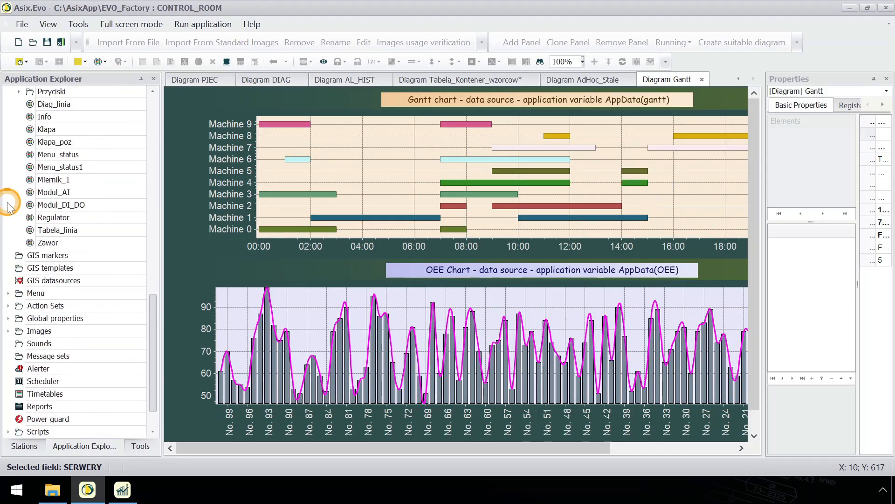
{"action": "left_click", "coordinate": [8, 293]}
{"action": "scroll", "coordinate": [8, 296], "scroll_direction": "down", "scroll_amount": 5}
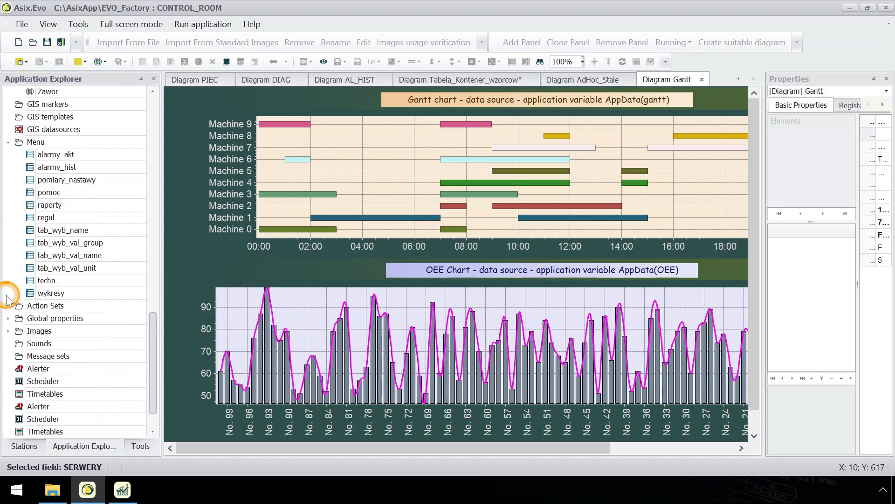
{"action": "left_click", "coordinate": [8, 294]}
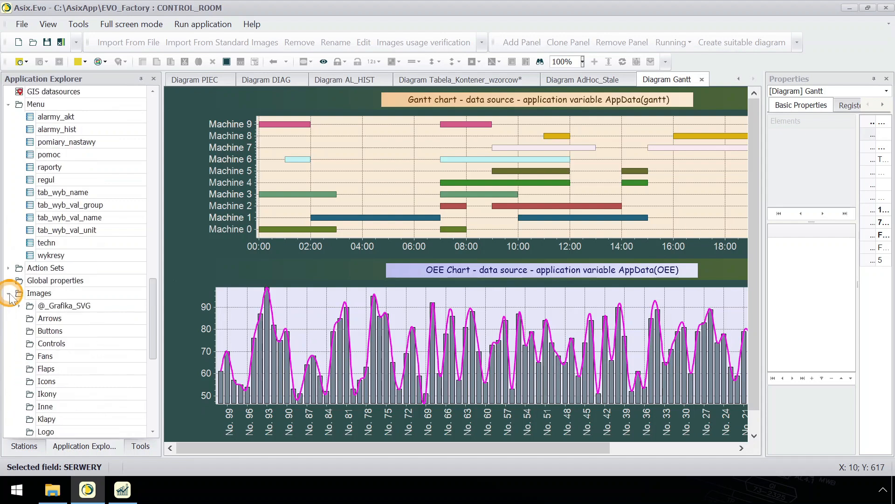
Step: Expand the Scripts and Diagnostics folders of the EVO_Factory application and examine the items they contain
{"action": "scroll", "coordinate": [9, 297], "scroll_direction": "down", "scroll_amount": 7}
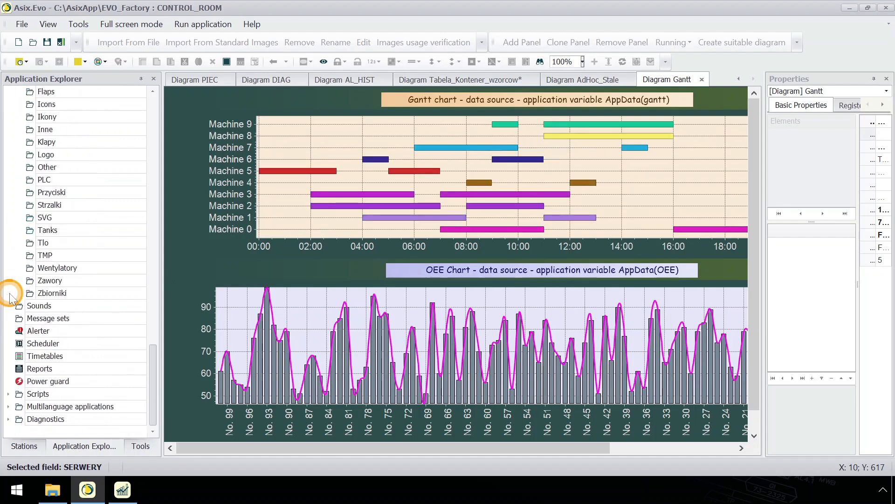
{"action": "left_click", "coordinate": [8, 394]}
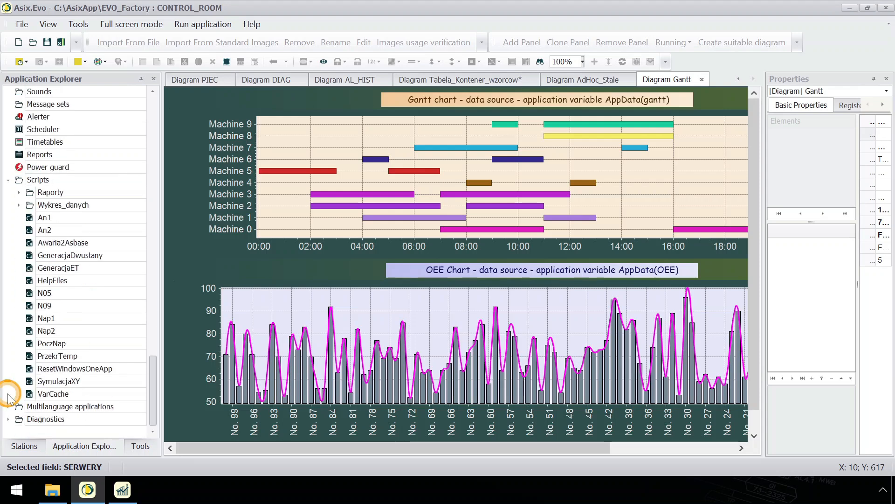
{"action": "left_click", "coordinate": [8, 419]}
Step: Open Stations diagnostic and examine the Channel, Archives and Alarm domains information for the CONTROL_ROOM station
{"action": "left_click", "coordinate": [44, 407]}
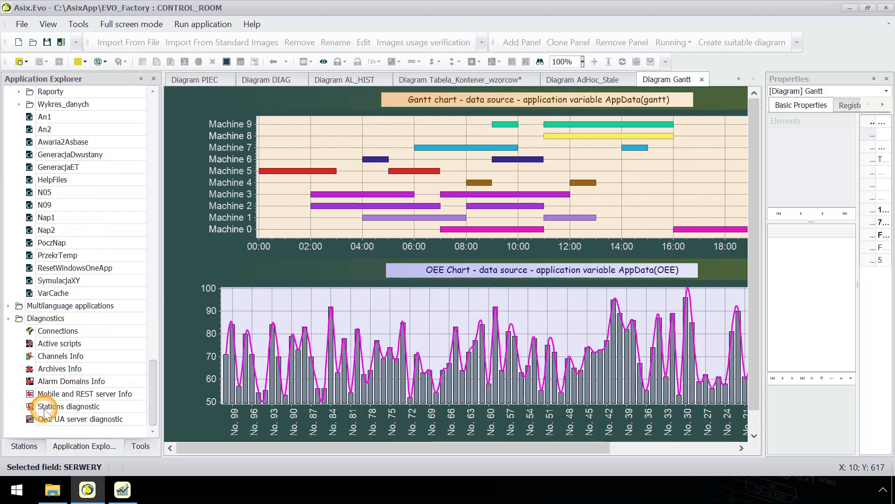
{"action": "double_click", "coordinate": [43, 407]}
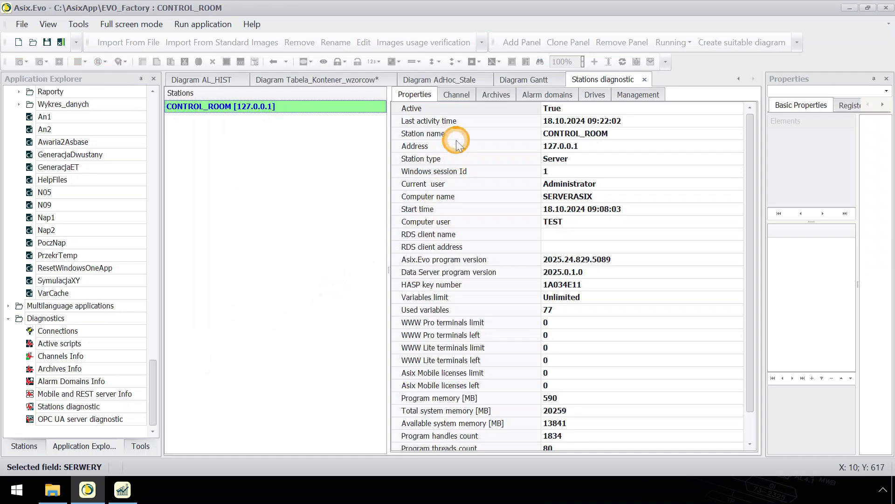
{"action": "left_click", "coordinate": [469, 94]}
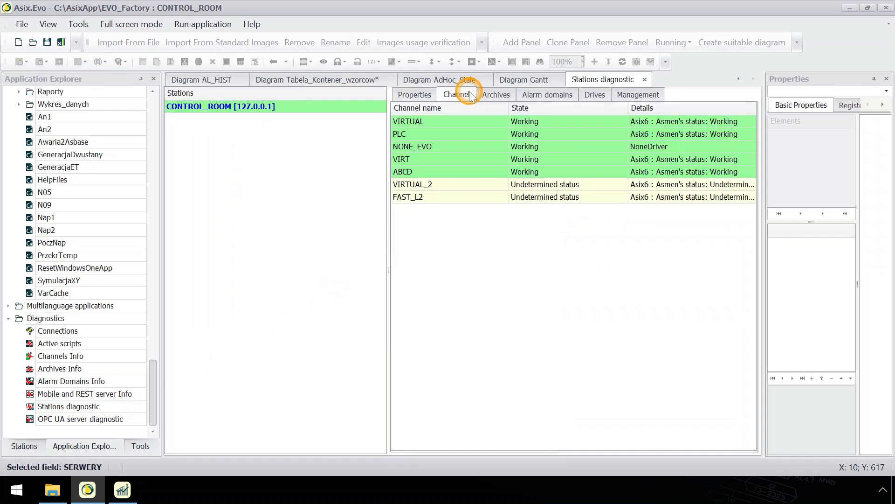
{"action": "left_click", "coordinate": [495, 94]}
{"action": "left_click", "coordinate": [537, 94]}
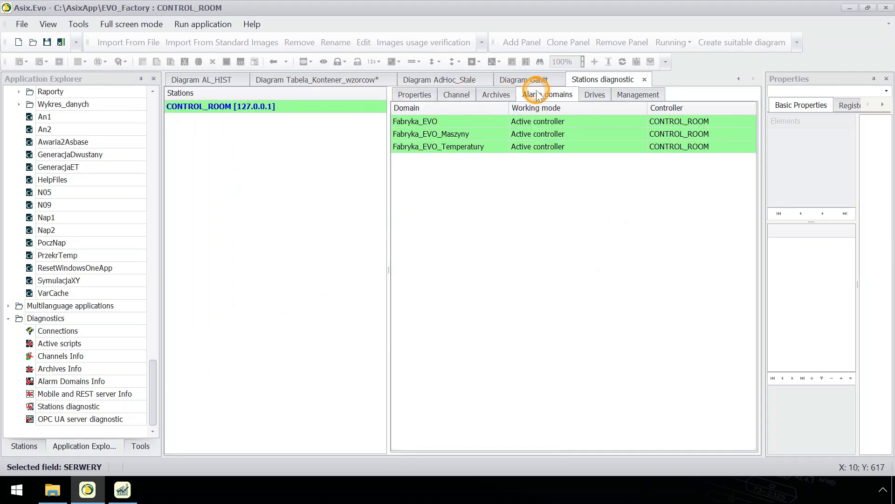